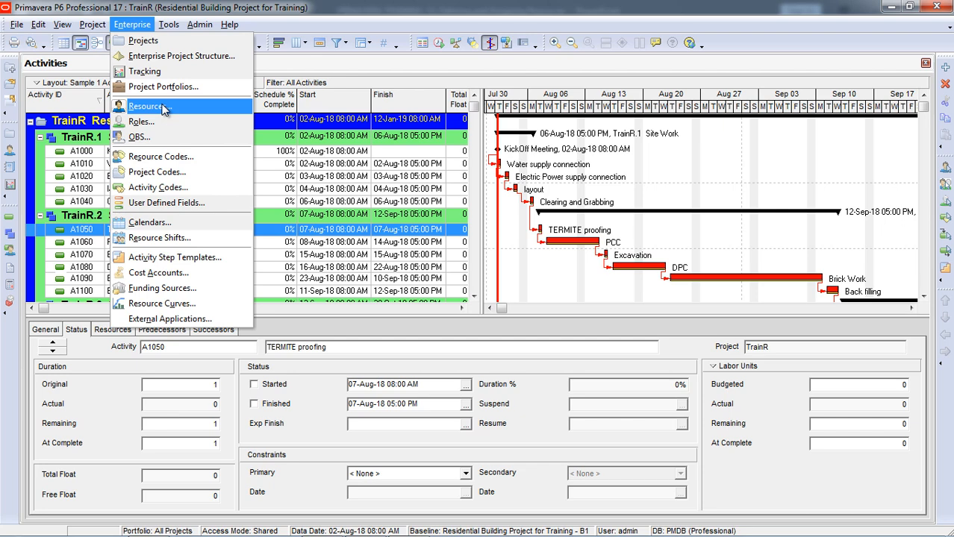
Step: Open the enterprise Resources list and filter it to show only the current project's resources
{"action": "left_click", "coordinate": [164, 108]}
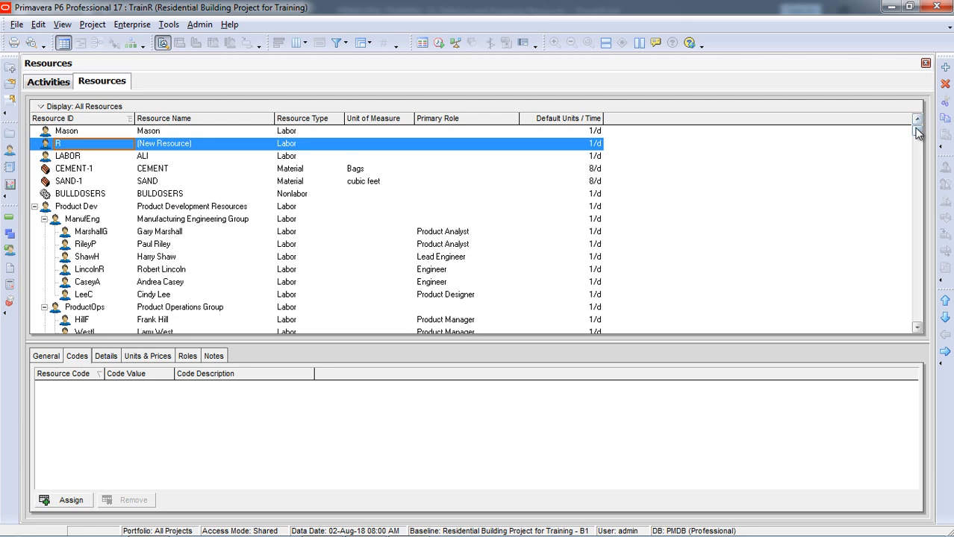
{"action": "left_click", "coordinate": [125, 106]}
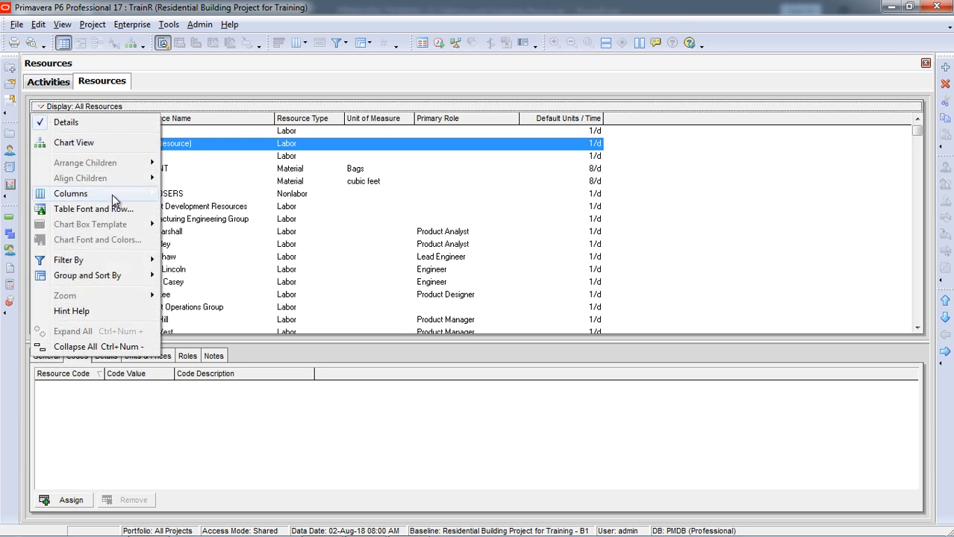
{"action": "mouse_move", "coordinate": [112, 260]}
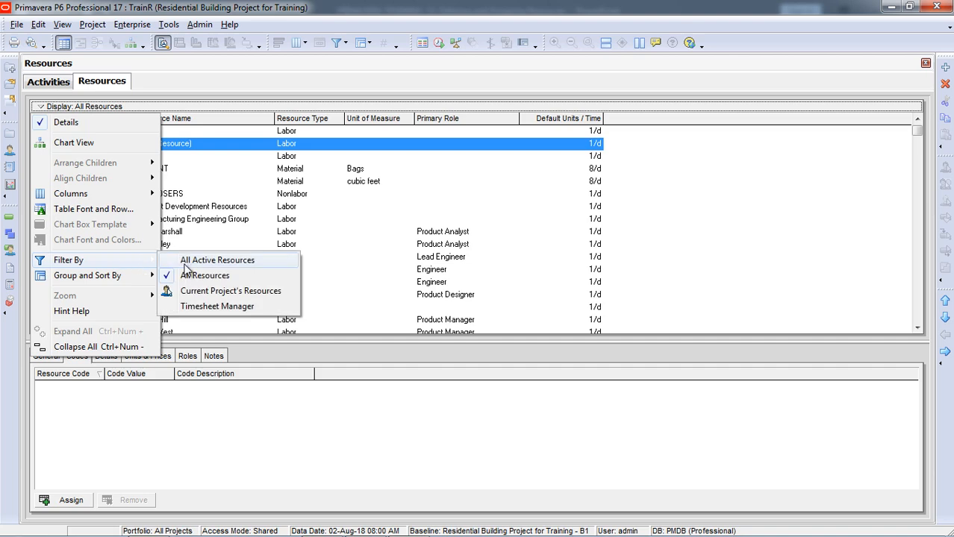
{"action": "left_click", "coordinate": [213, 291]}
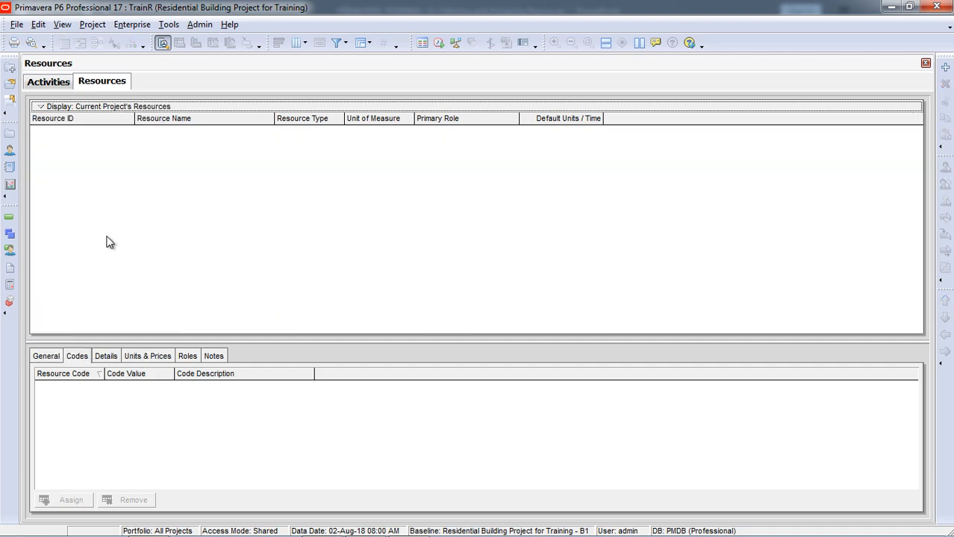
Step: Check the Activities view, return to Resources and change the filter to All Active Resources
{"action": "left_click", "coordinate": [49, 85]}
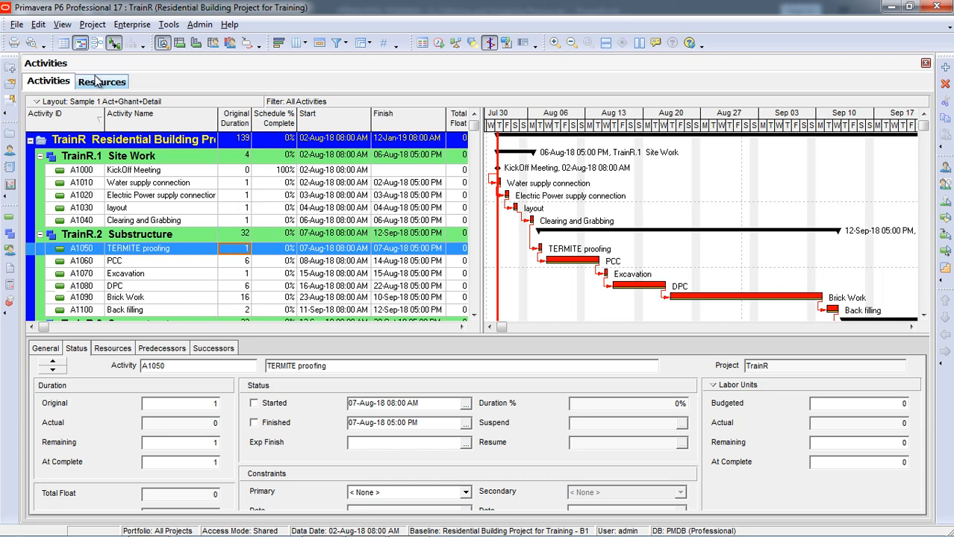
{"action": "left_click", "coordinate": [96, 84]}
{"action": "left_click", "coordinate": [102, 106]}
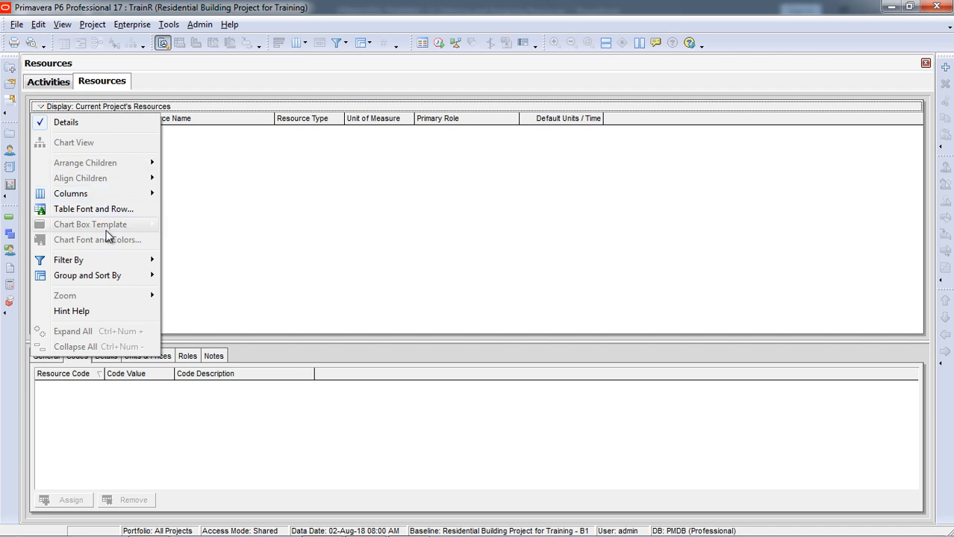
{"action": "mouse_move", "coordinate": [113, 261]}
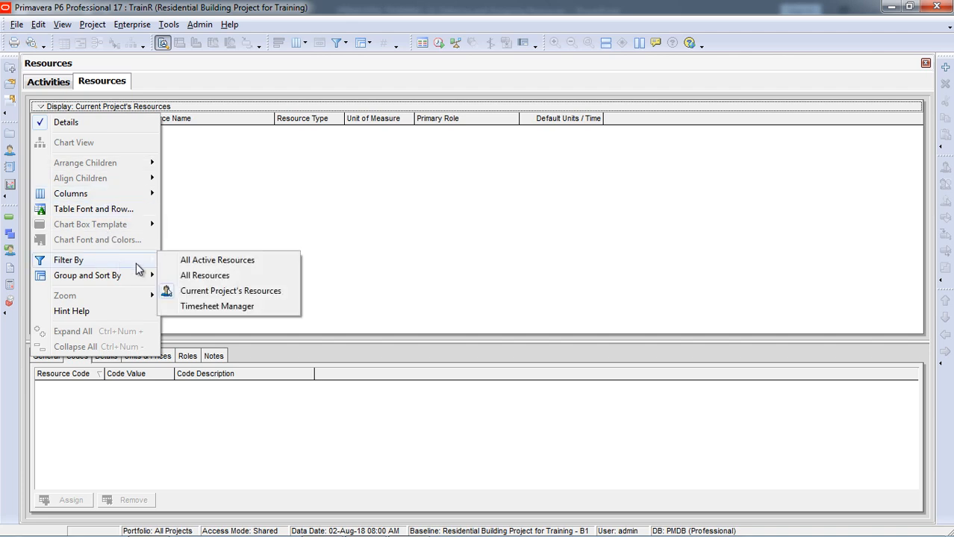
{"action": "left_click", "coordinate": [209, 258]}
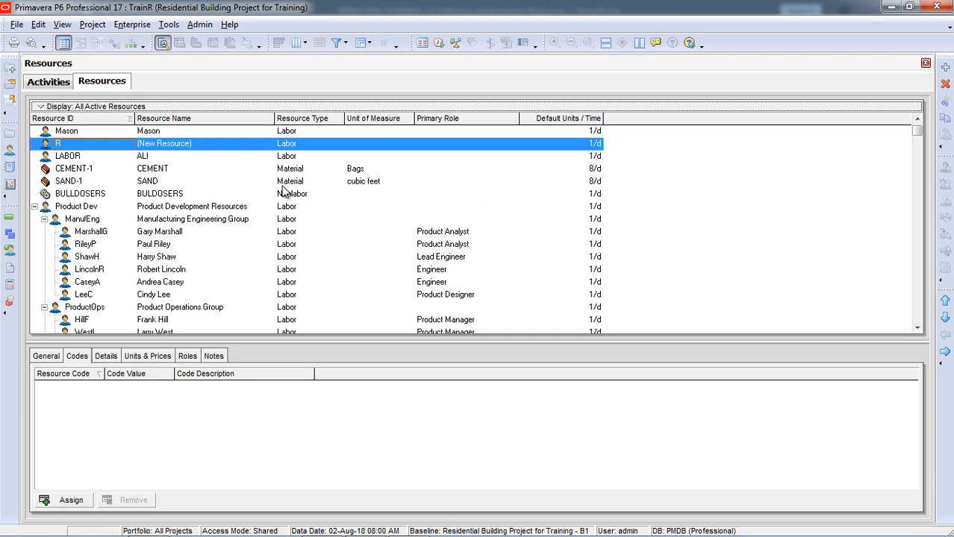
Step: Try to delete all listed resources with the Select Replacement Resource option
{"action": "left_click", "coordinate": [227, 194]}
{"action": "key", "text": "ctrl+a"}
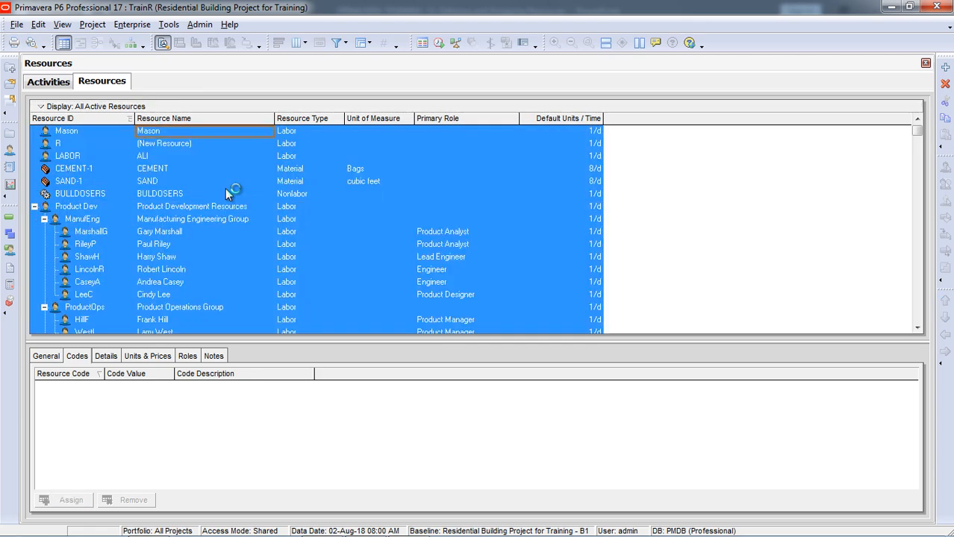
{"action": "key", "text": "Delete"}
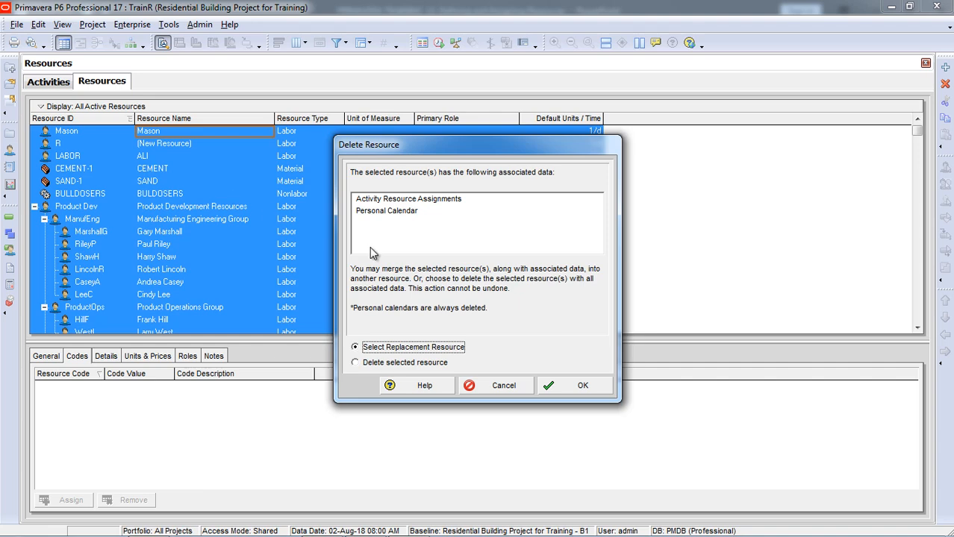
{"action": "left_click", "coordinate": [588, 393]}
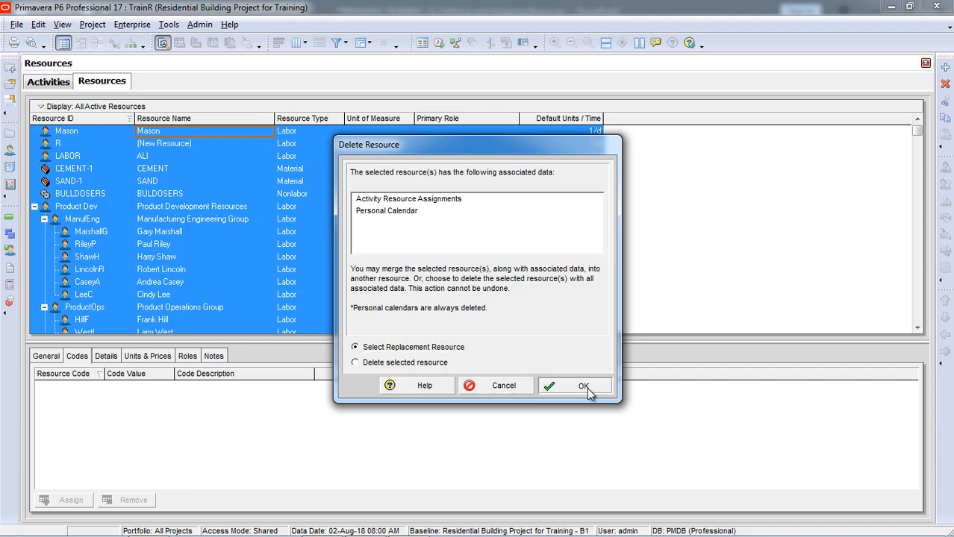
{"action": "left_click", "coordinate": [482, 302]}
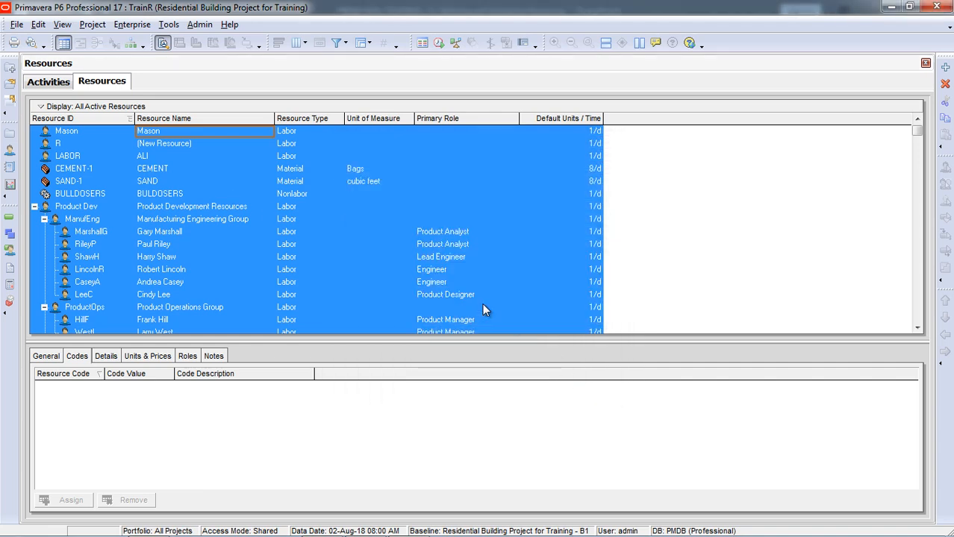
Step: Delete all listed resources together with their associated data, using the Delete selected resource option
{"action": "left_click", "coordinate": [99, 158]}
{"action": "left_click", "coordinate": [81, 132]}
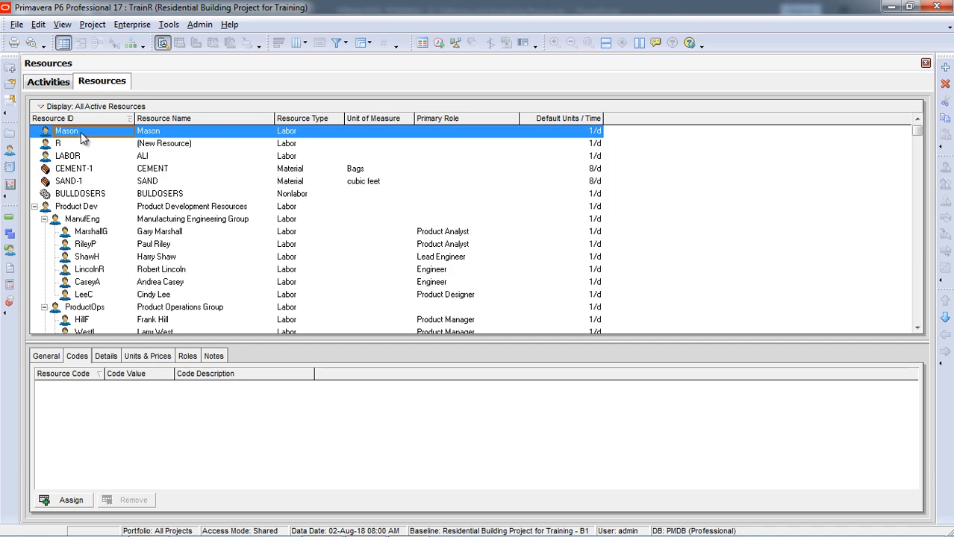
{"action": "key", "text": "ctrl+a"}
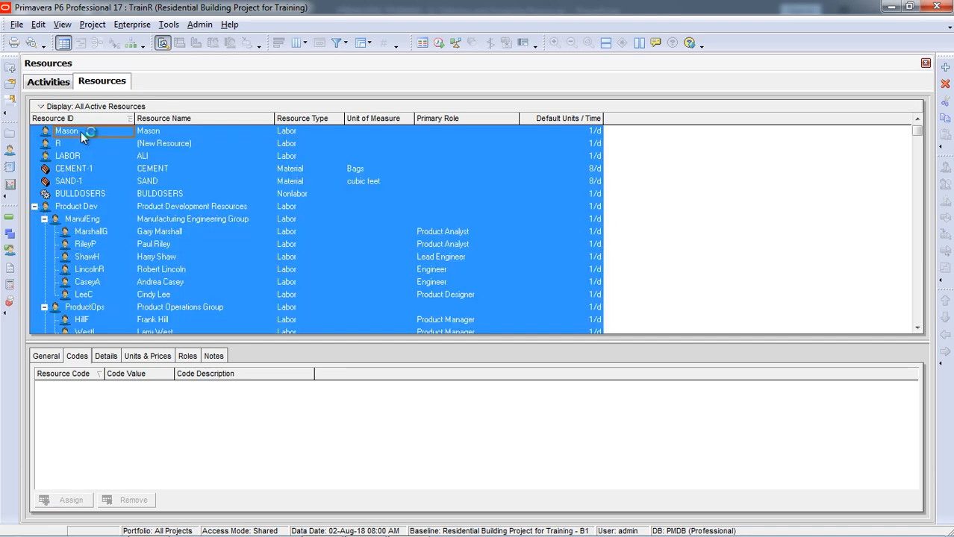
{"action": "right_click", "coordinate": [81, 132]}
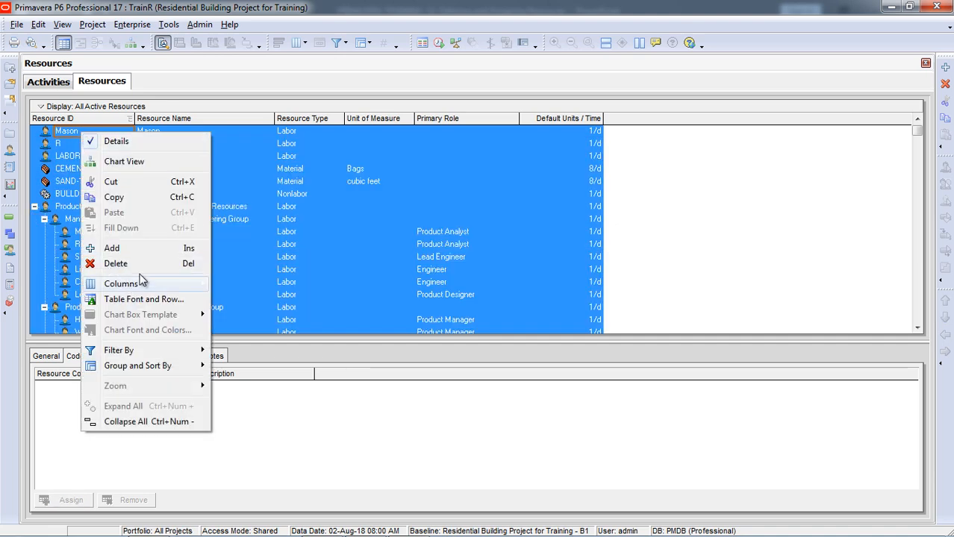
{"action": "left_click", "coordinate": [115, 264]}
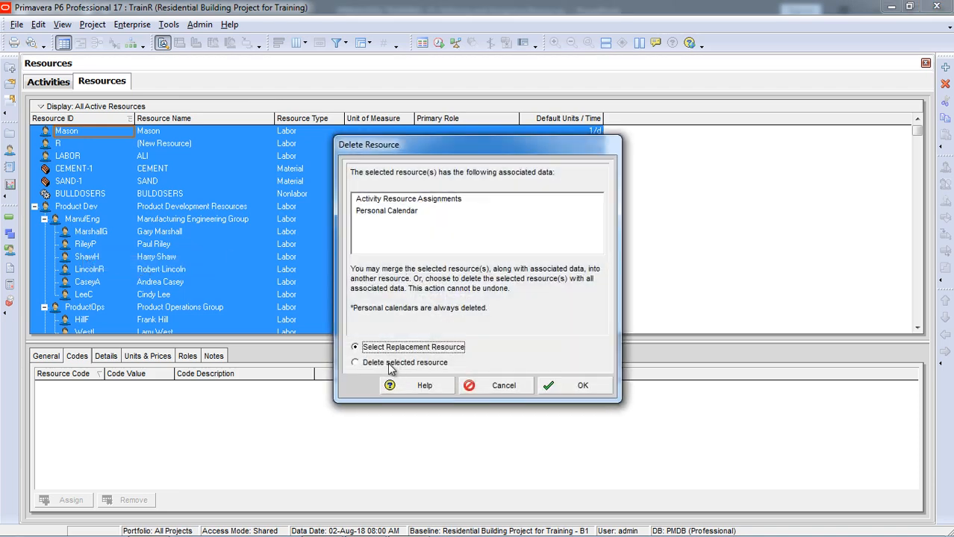
{"action": "left_click", "coordinate": [389, 365]}
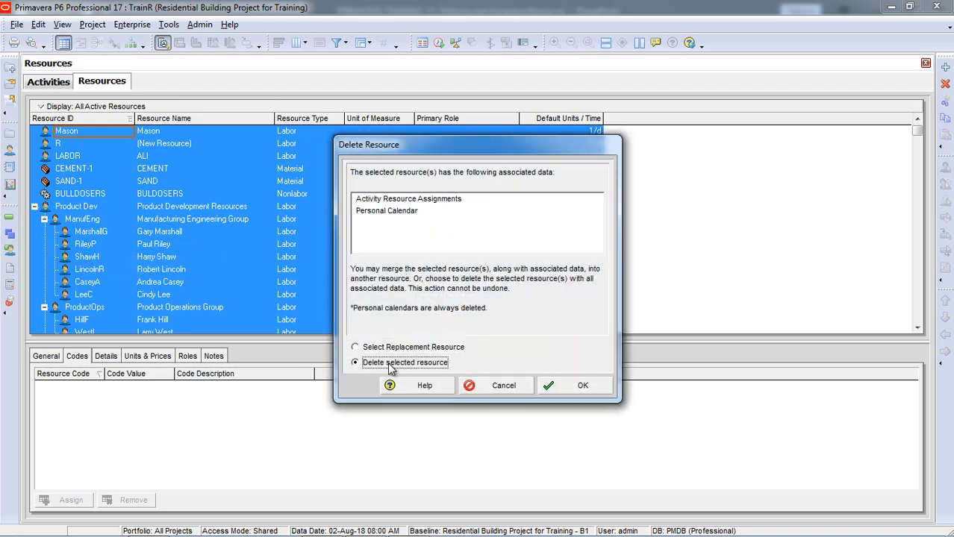
{"action": "left_click", "coordinate": [582, 386]}
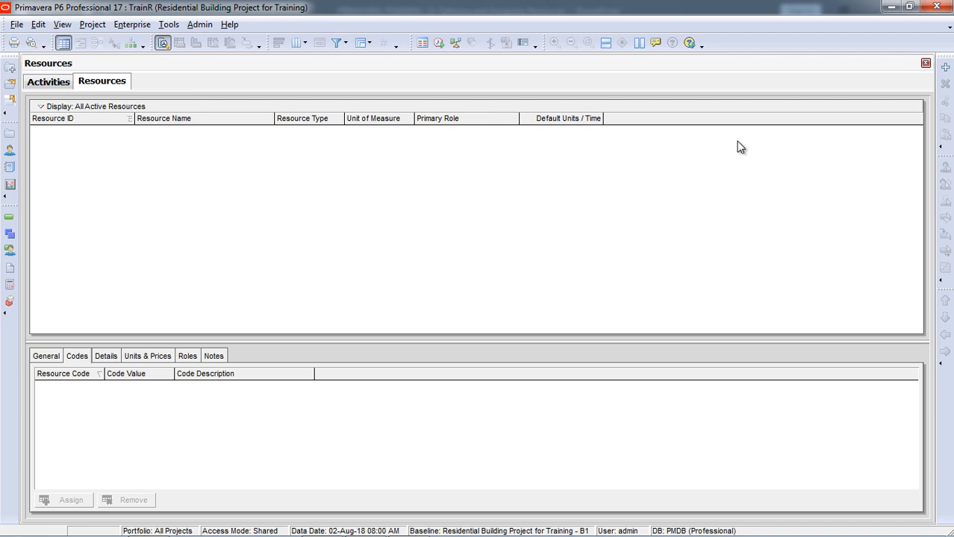
Step: Add a resource with the ID Mason, accepting the filter change to display all resources
{"action": "left_click", "coordinate": [946, 68]}
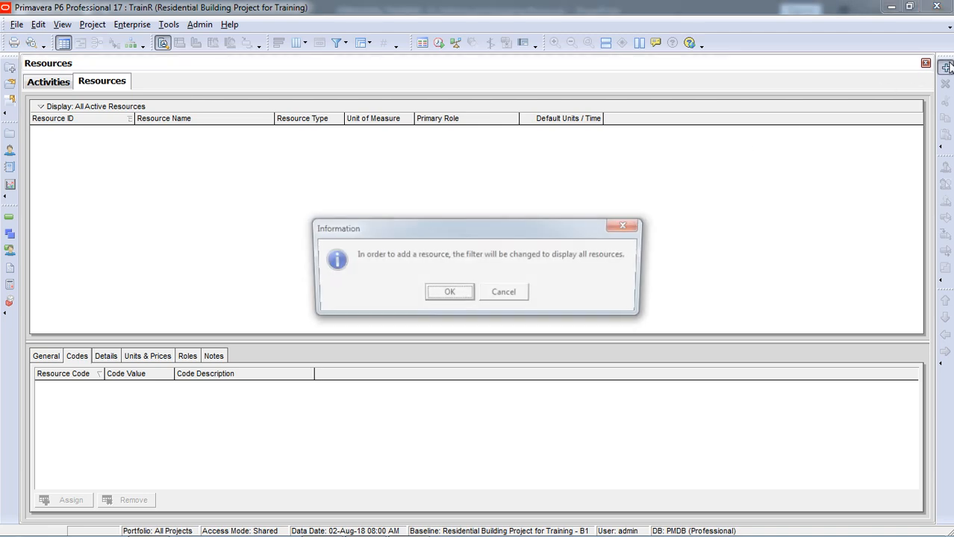
{"action": "left_click", "coordinate": [448, 294]}
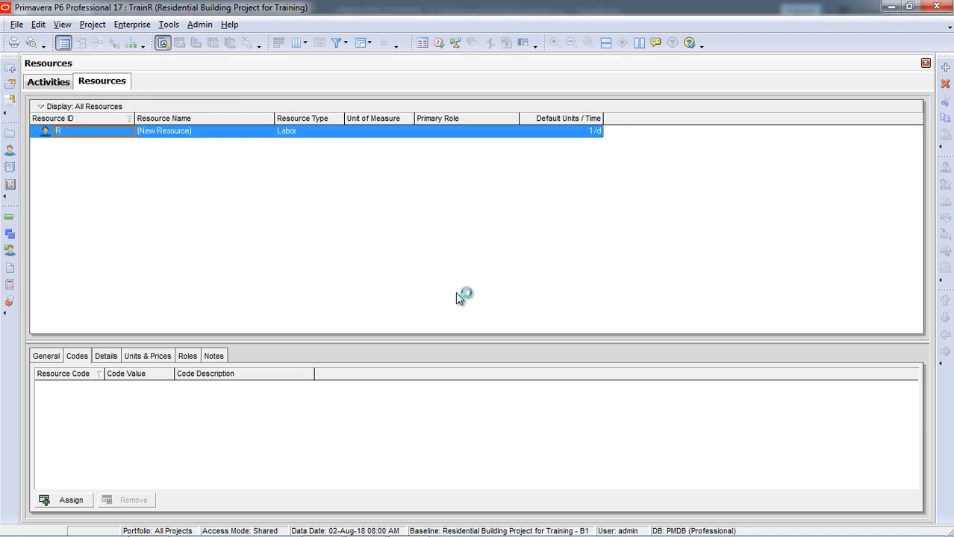
{"action": "double_click", "coordinate": [100, 131]}
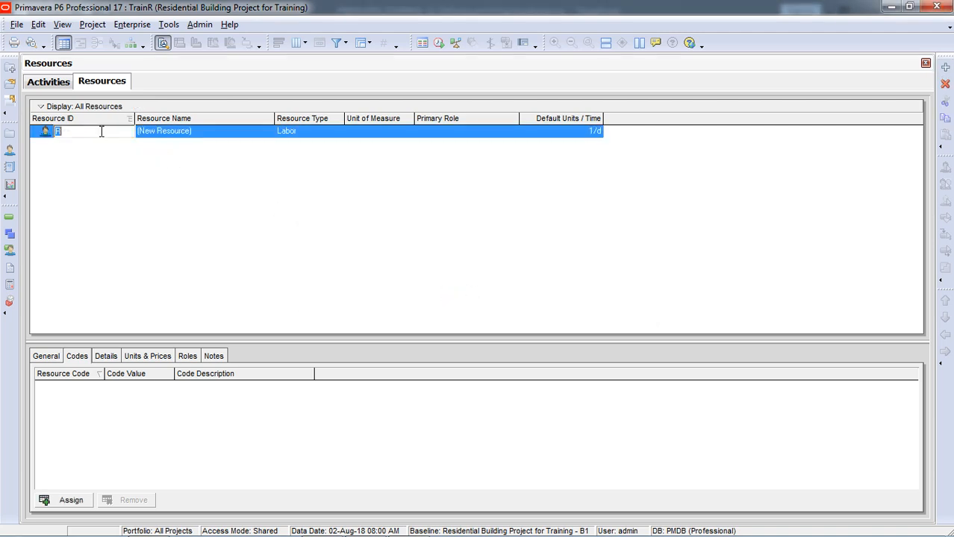
{"action": "key", "text": "Caps_Lock"}
{"action": "type", "text": "M"}
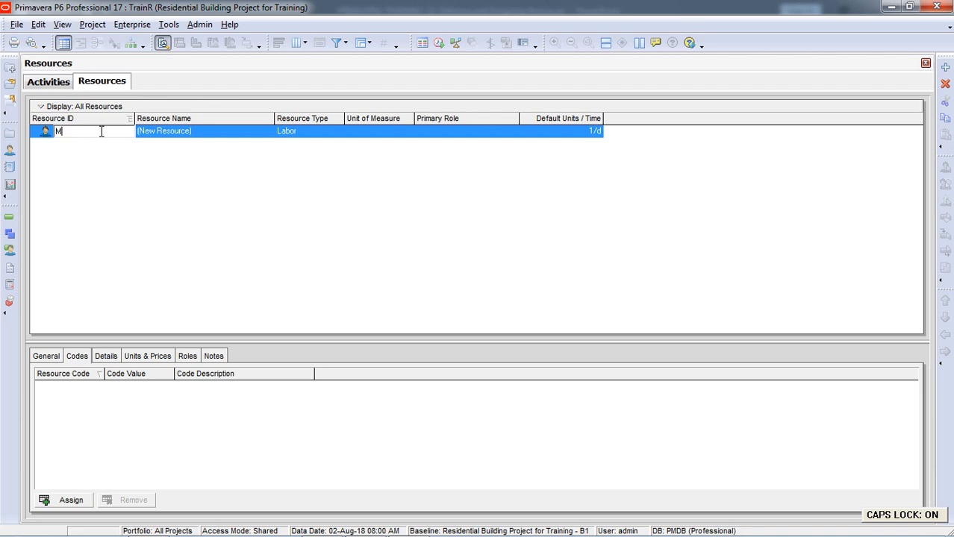
{"action": "key", "text": "Caps_Lock"}
{"action": "type", "text": "ason"}
{"action": "key", "text": "Tab"}
Step: Enter the worker's first name as the Mason resource's name, keeping the Labor type
{"action": "key", "text": "Caps_Lock"}
{"action": "type", "text": "J"}
{"action": "key", "text": "Caps_Lock"}
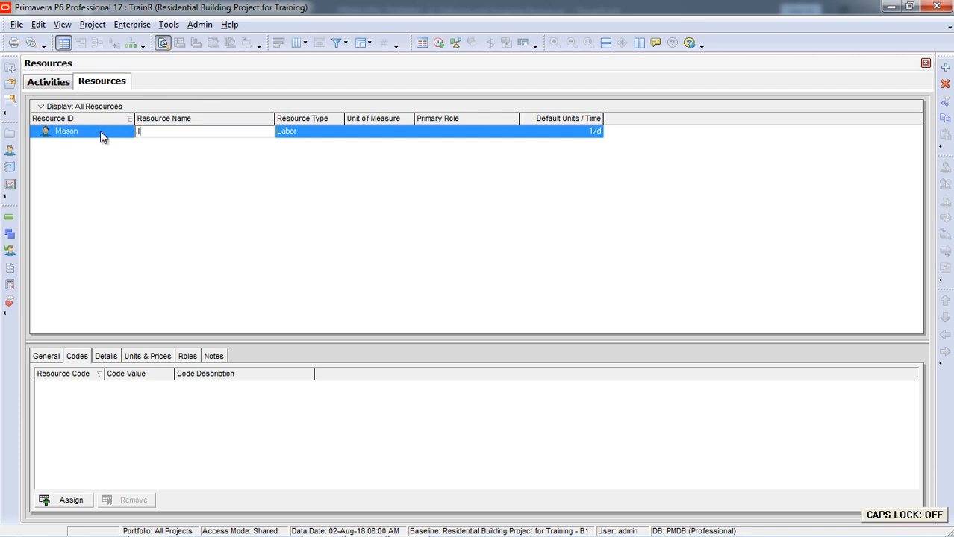
{"action": "type", "text": "ohn"}
{"action": "key", "text": "Tab"}
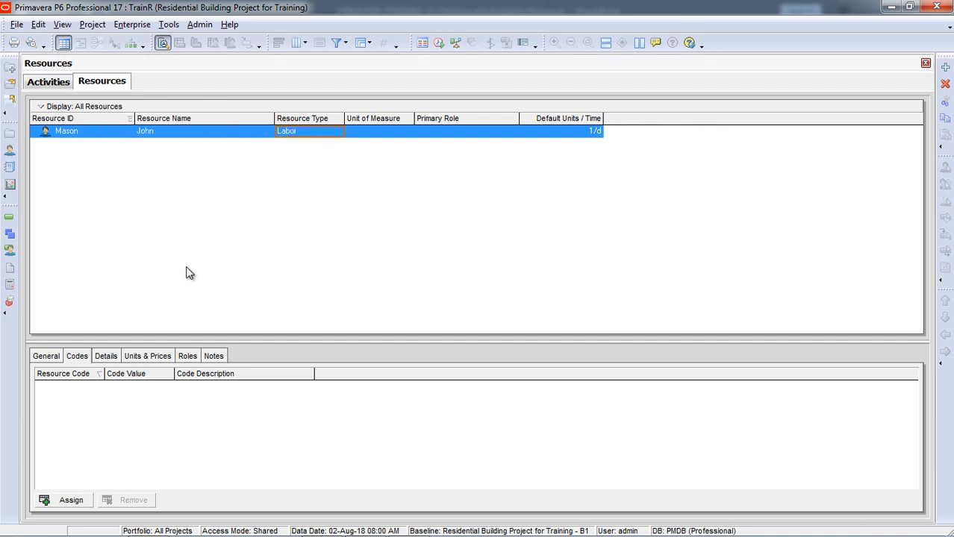
Step: Review the Mason resource's details and set its Max Units / Time to 8/d
{"action": "left_click", "coordinate": [109, 356]}
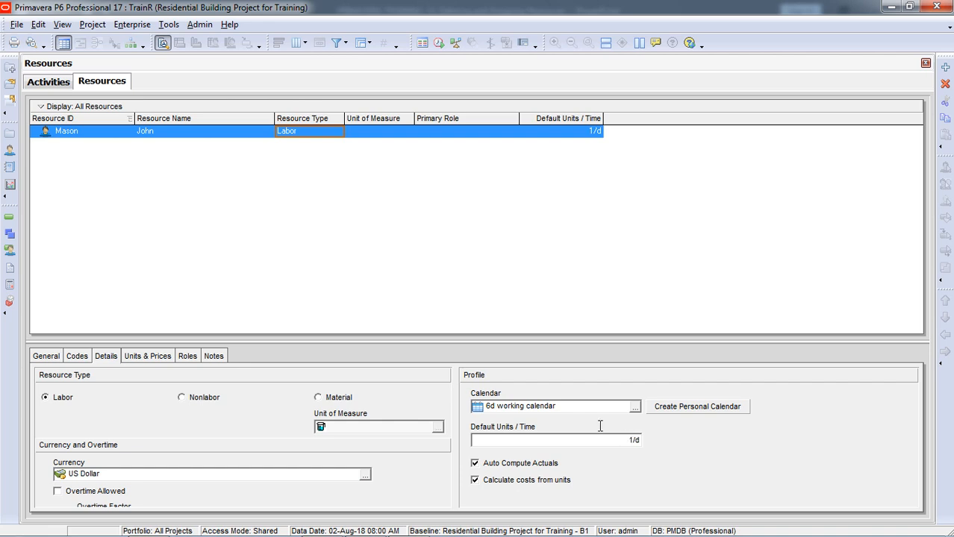
{"action": "left_click", "coordinate": [147, 357]}
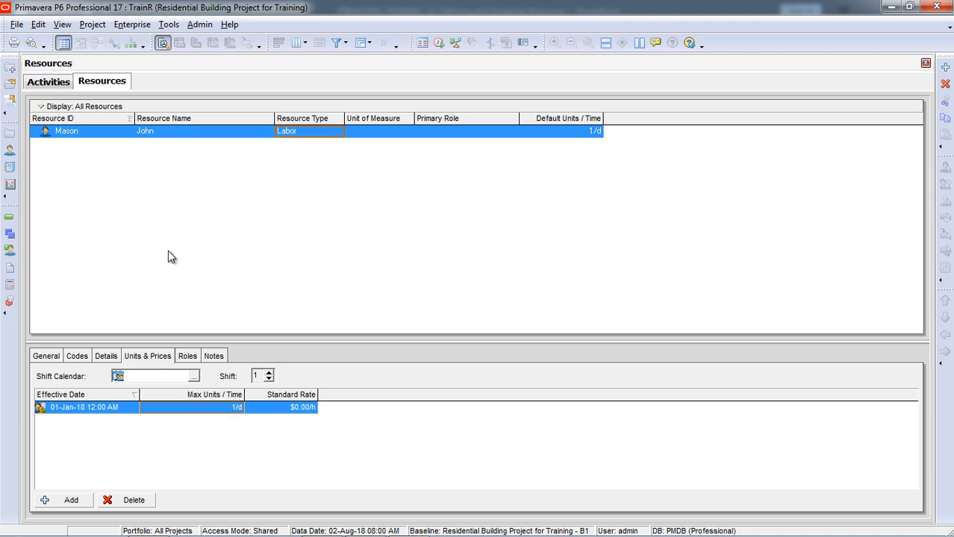
{"action": "left_click", "coordinate": [224, 414]}
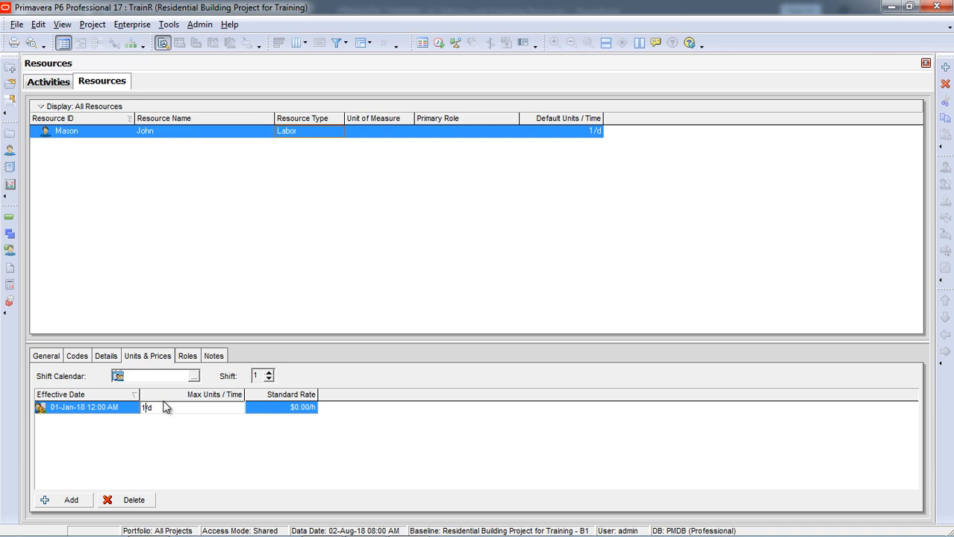
{"action": "key", "text": "BackSpace"}
{"action": "key", "text": "BackSpace"}
{"action": "type", "text": "8"}
{"action": "key", "text": "Return"}
Step: Set the Mason resource's Standard Rate to $70.00/h
{"action": "left_click", "coordinate": [283, 410]}
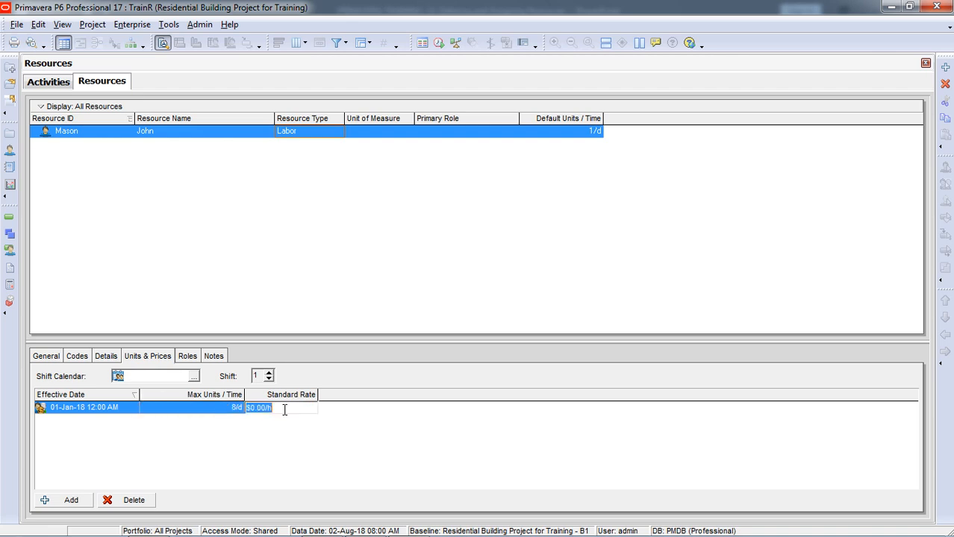
{"action": "key", "text": "BackSpace"}
{"action": "key", "text": "BackSpace"}
{"action": "key", "text": "BackSpace"}
{"action": "key", "text": "BackSpace"}
{"action": "key", "text": "BackSpace"}
{"action": "key", "text": "BackSpace"}
{"action": "key", "text": "BackSpace"}
{"action": "type", "text": "70"}
{"action": "key", "text": "Return"}
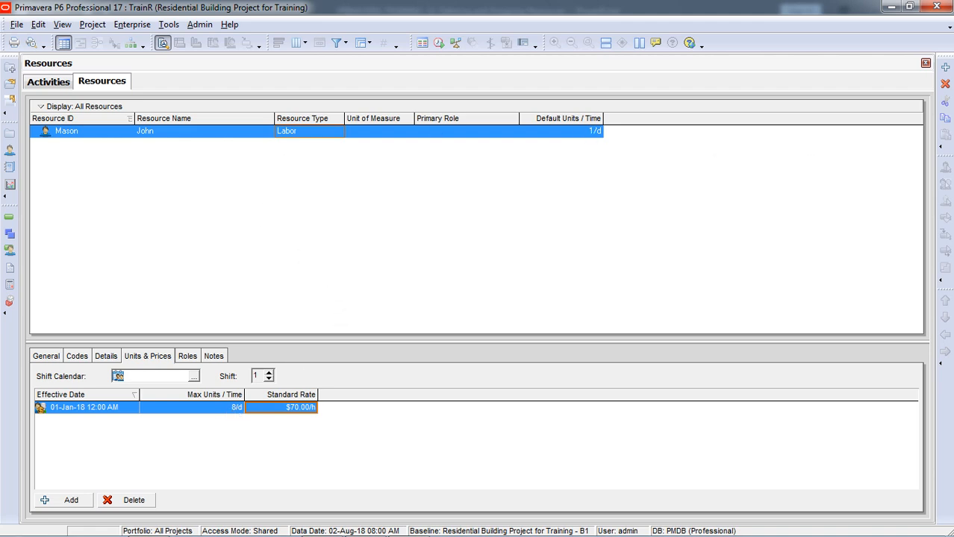
Step: Add a second resource, outdent it to the same level as Mason, and give it the ID Labor
{"action": "left_click", "coordinate": [945, 67]}
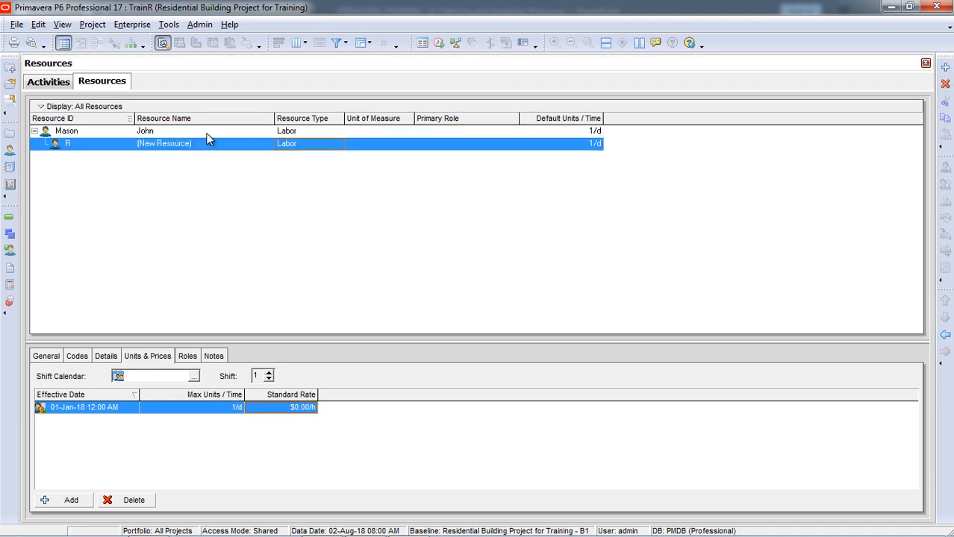
{"action": "left_click", "coordinate": [945, 335]}
{"action": "left_click", "coordinate": [102, 145]}
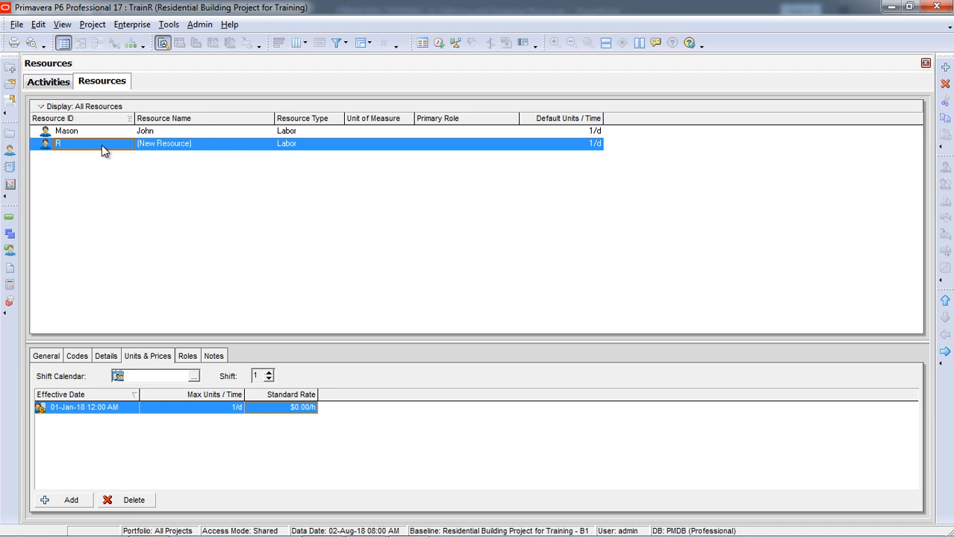
{"action": "left_click", "coordinate": [102, 145]}
{"action": "type", "text": "Labor"}
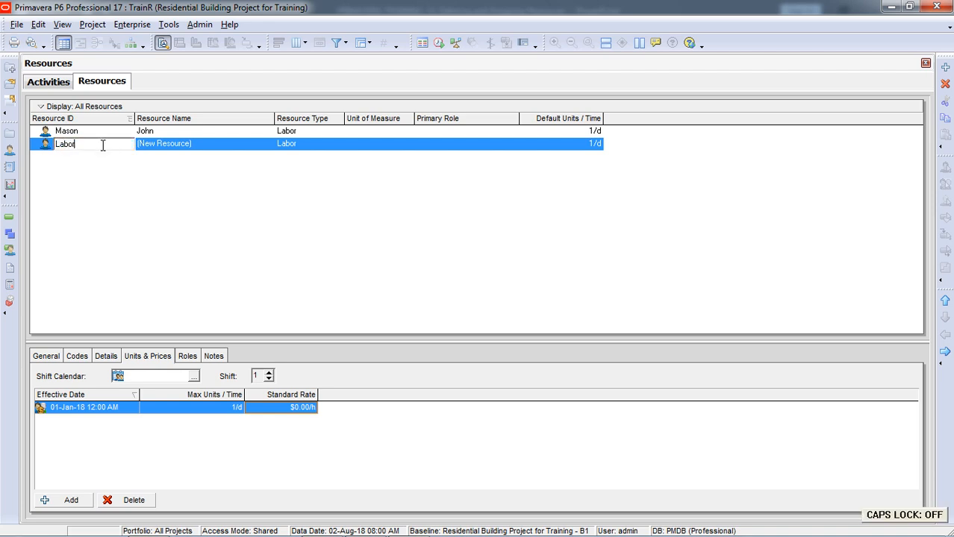
{"action": "key", "text": "Tab"}
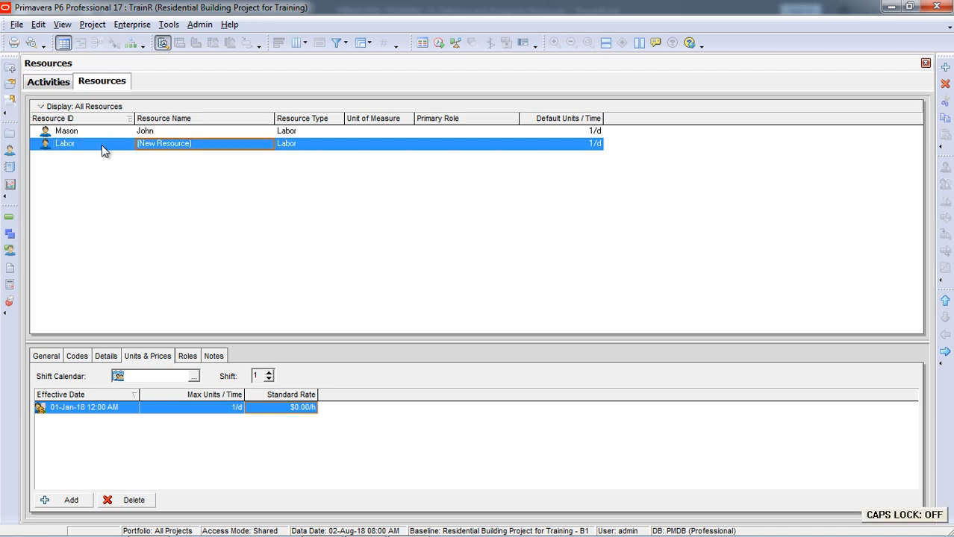
Step: Enter the worker's name in capitals as the resource name for the Labor resource
{"action": "key", "text": "Caps_Lock"}
{"action": "type", "text": "ALI"}
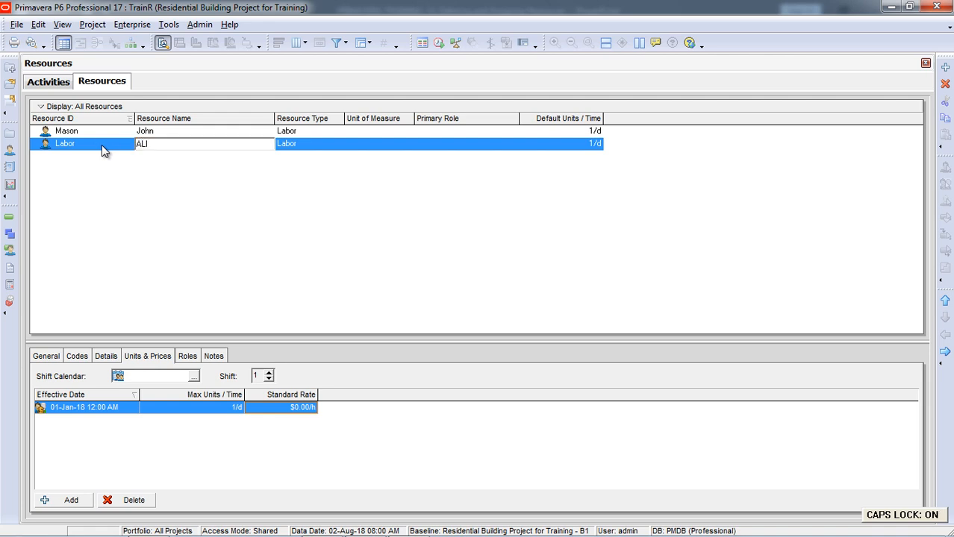
{"action": "key", "text": "Return"}
{"action": "key", "text": "Caps_Lock"}
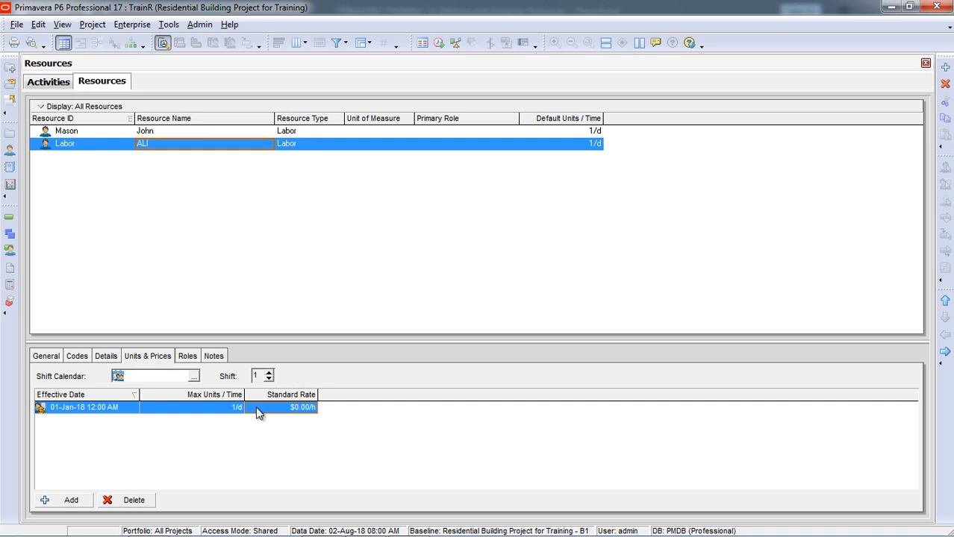
Step: Set the Labor resource's Max Units / Time to 8/d and its Standard Rate to $50.00/h
{"action": "left_click", "coordinate": [165, 131]}
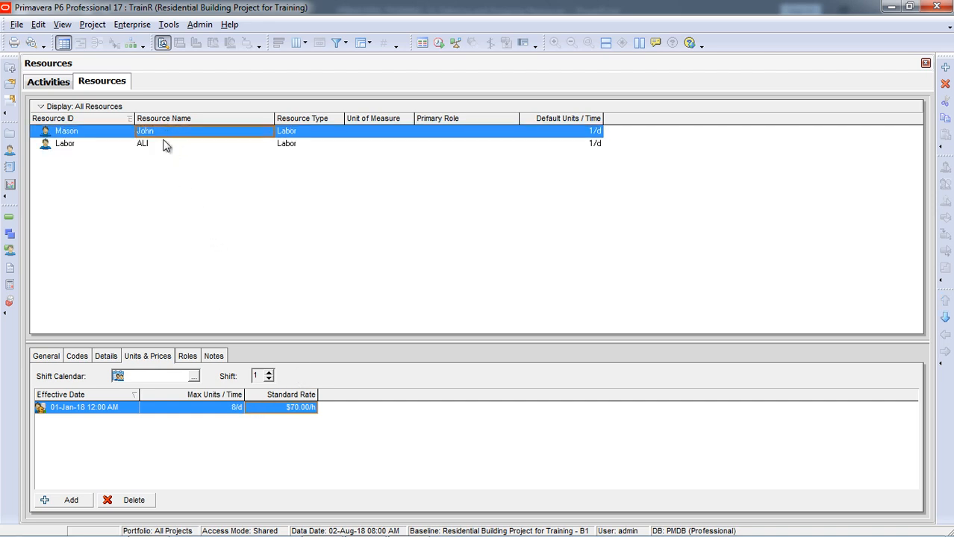
{"action": "left_click", "coordinate": [154, 146]}
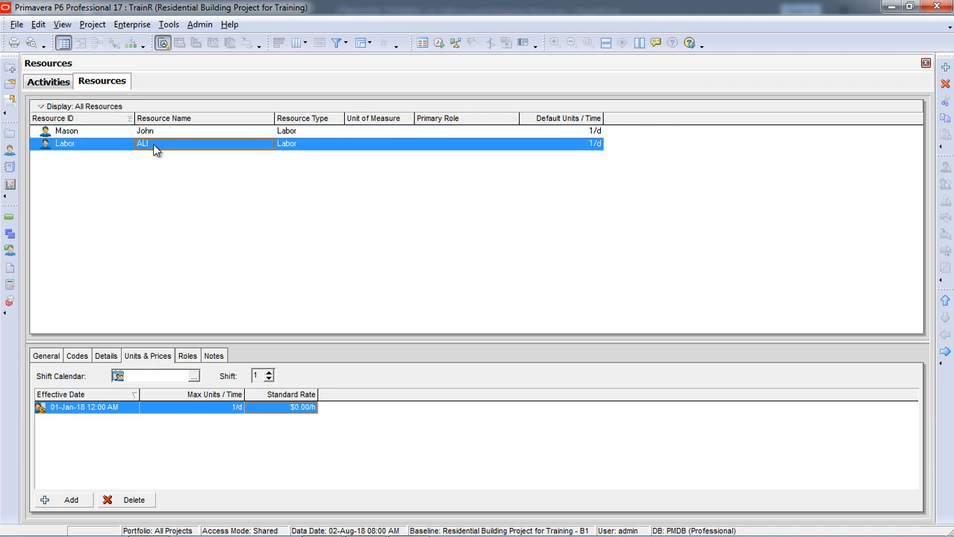
{"action": "left_click", "coordinate": [229, 409]}
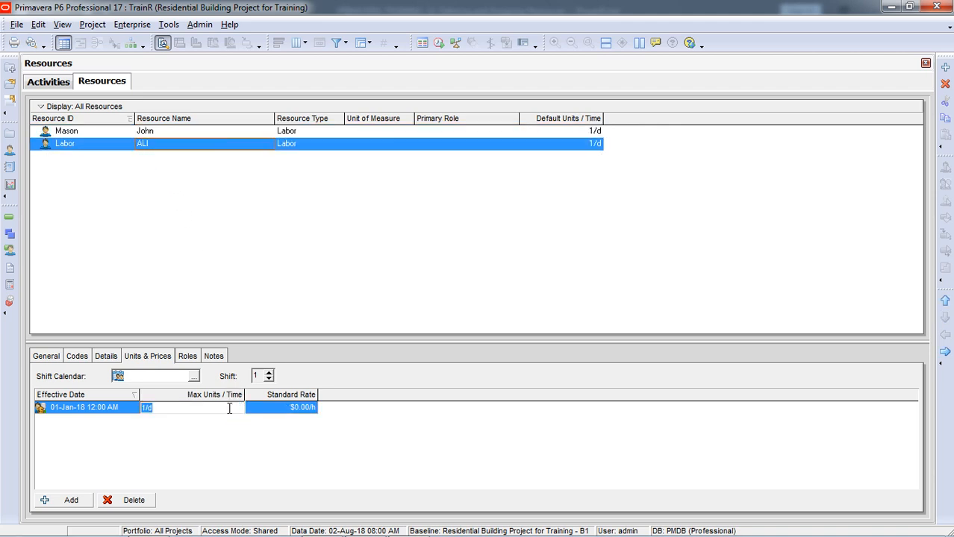
{"action": "type", "text": "8"}
{"action": "key", "text": "Return"}
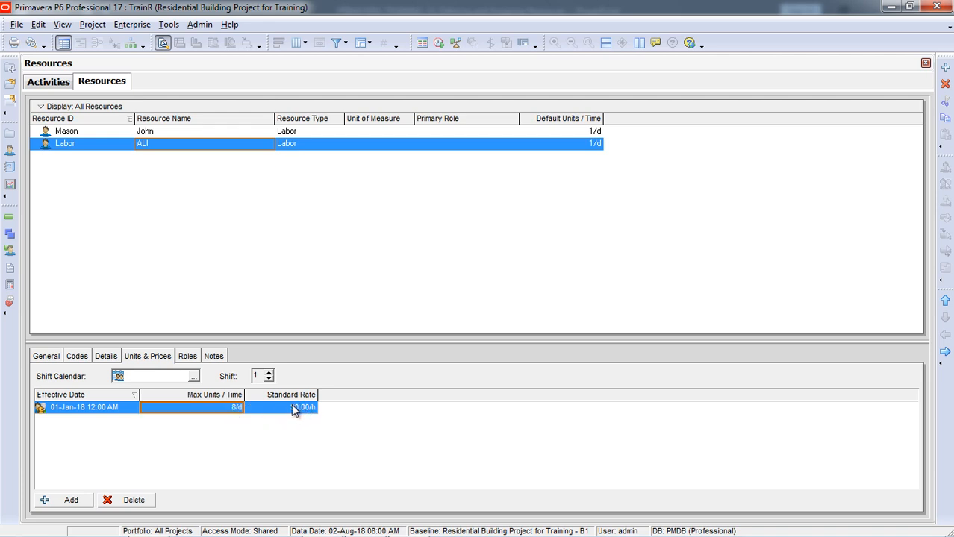
{"action": "left_click", "coordinate": [298, 408]}
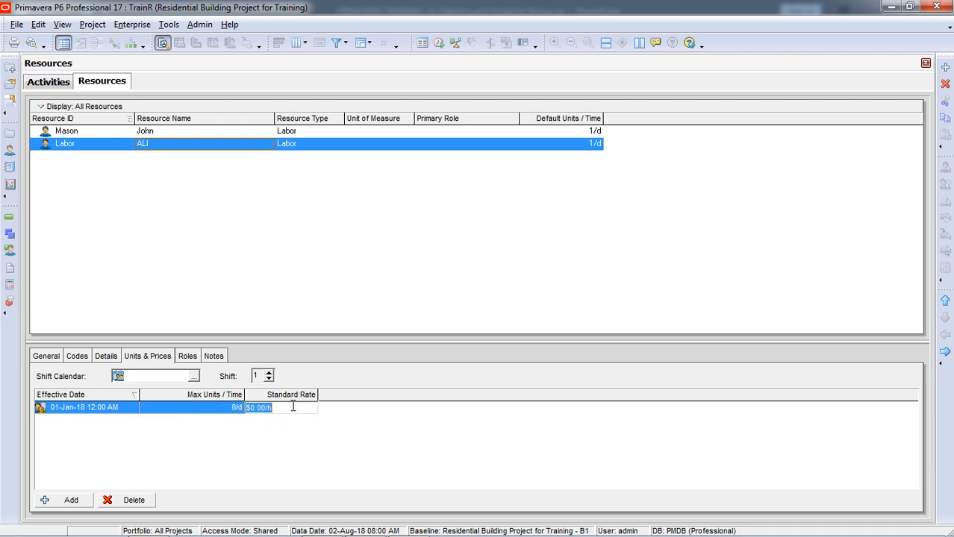
{"action": "type", "text": "50"}
{"action": "key", "text": "Return"}
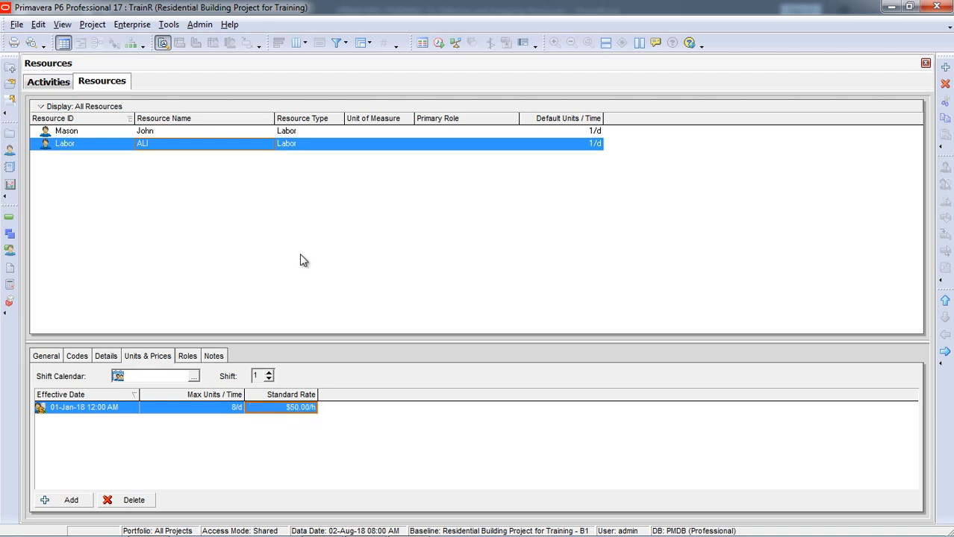
Step: Add a third resource, outdent it to the same level as Labor, and give it the ID Cement
{"action": "left_click", "coordinate": [946, 68]}
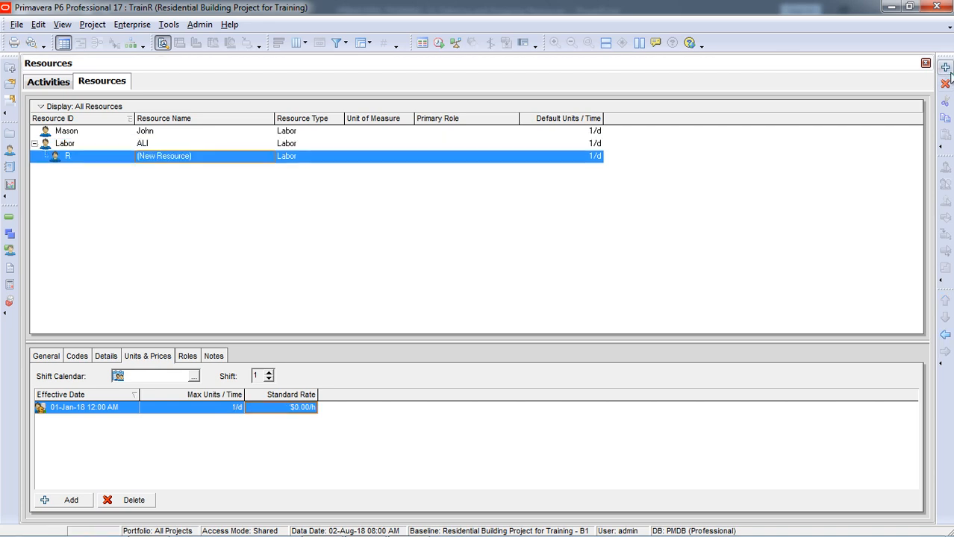
{"action": "left_click", "coordinate": [945, 335]}
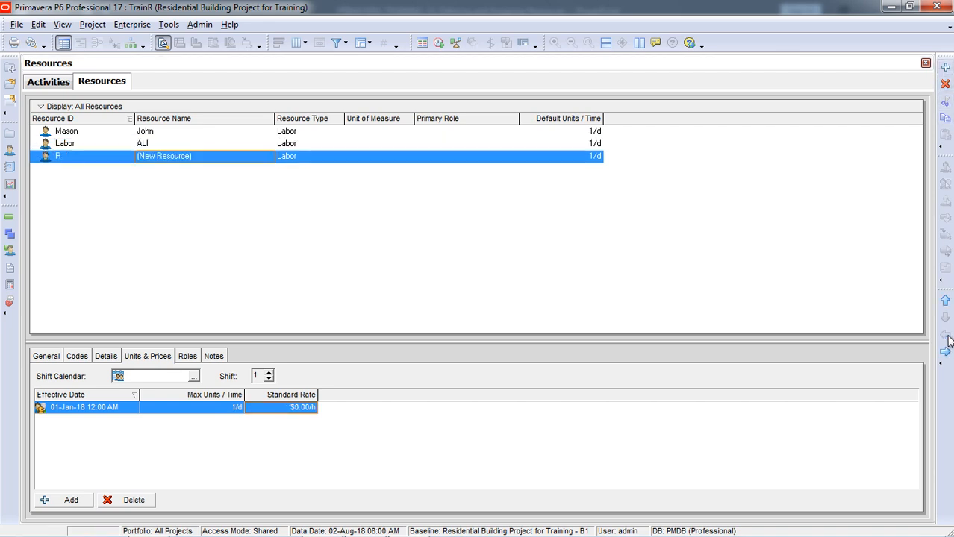
{"action": "left_click", "coordinate": [80, 157]}
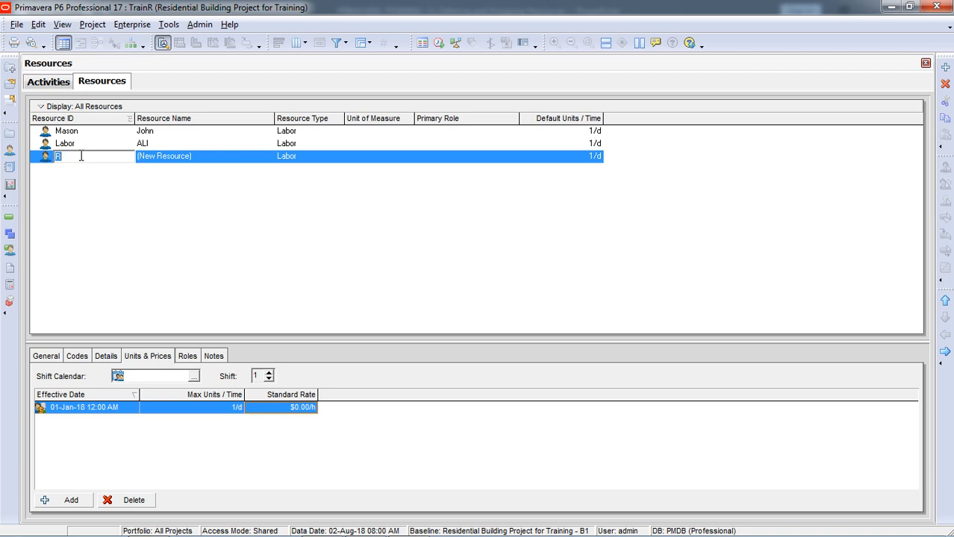
{"action": "type", "text": "C"}
{"action": "key", "text": "Caps_Lock"}
{"action": "type", "text": "nt"}
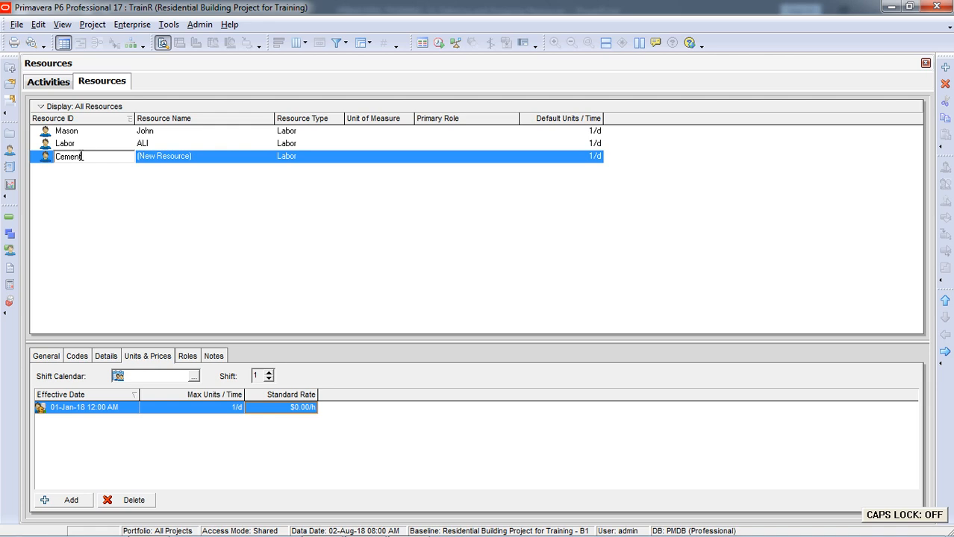
{"action": "key", "text": "Return"}
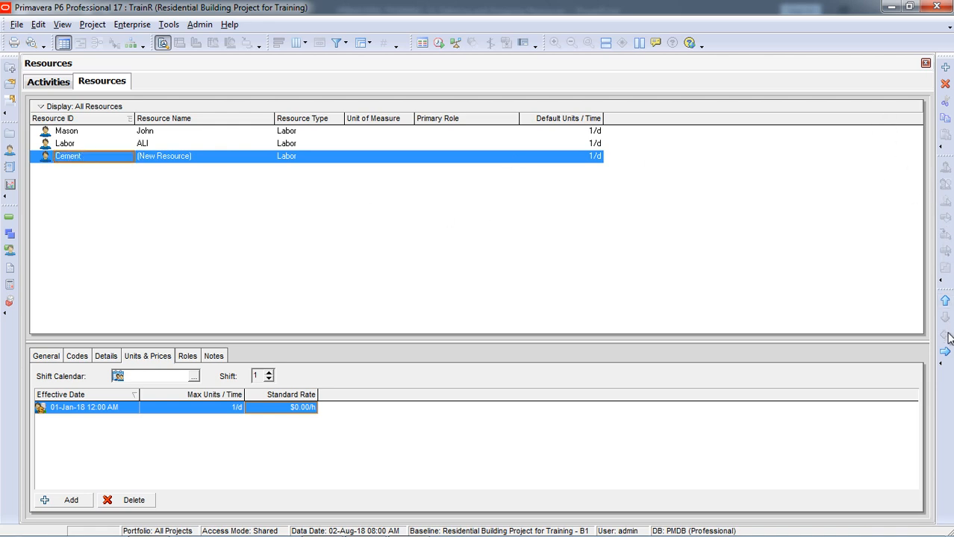
Step: Add two more resources below Cement and outdent both to the same level as Cement
{"action": "left_click", "coordinate": [946, 68]}
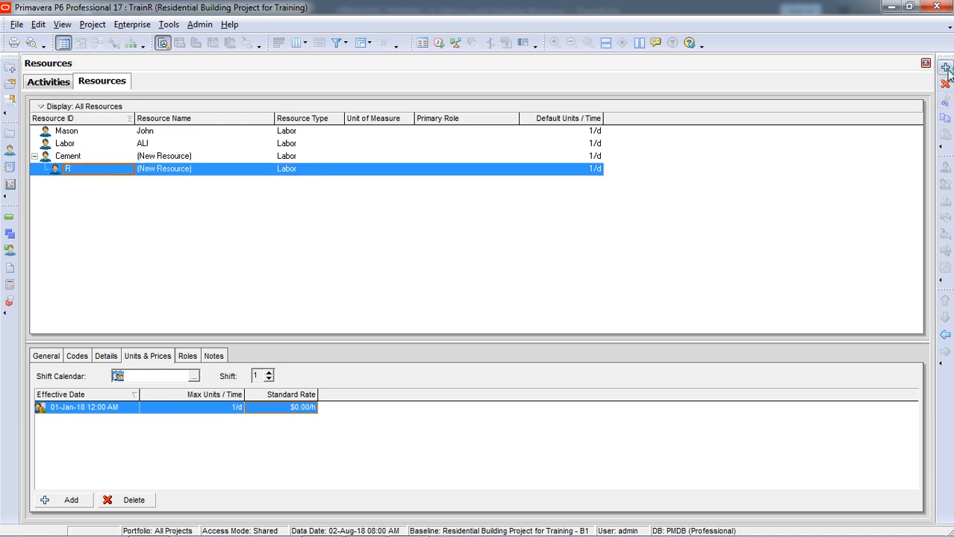
{"action": "left_click", "coordinate": [946, 68]}
{"action": "left_click", "coordinate": [131, 158]}
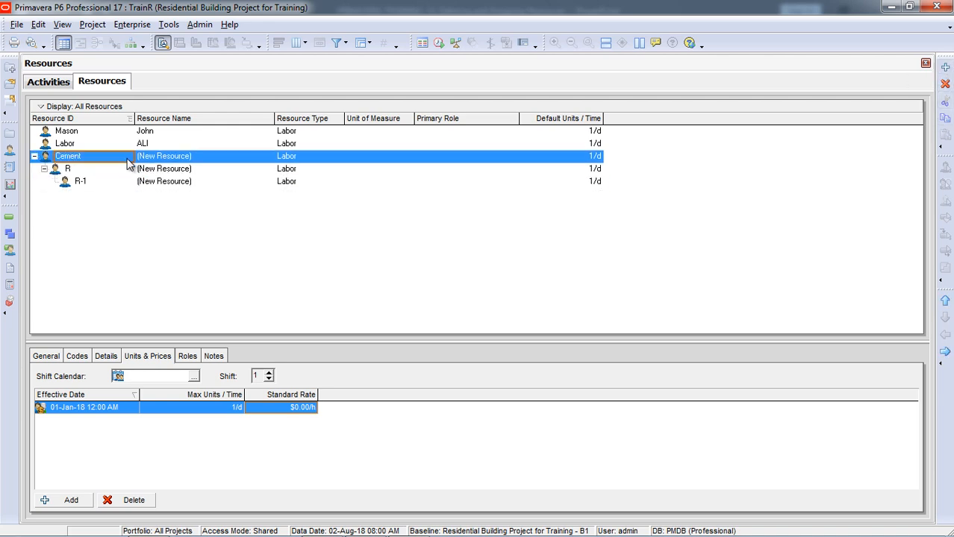
{"action": "left_click", "coordinate": [128, 170]}
{"action": "left_click", "coordinate": [945, 336]}
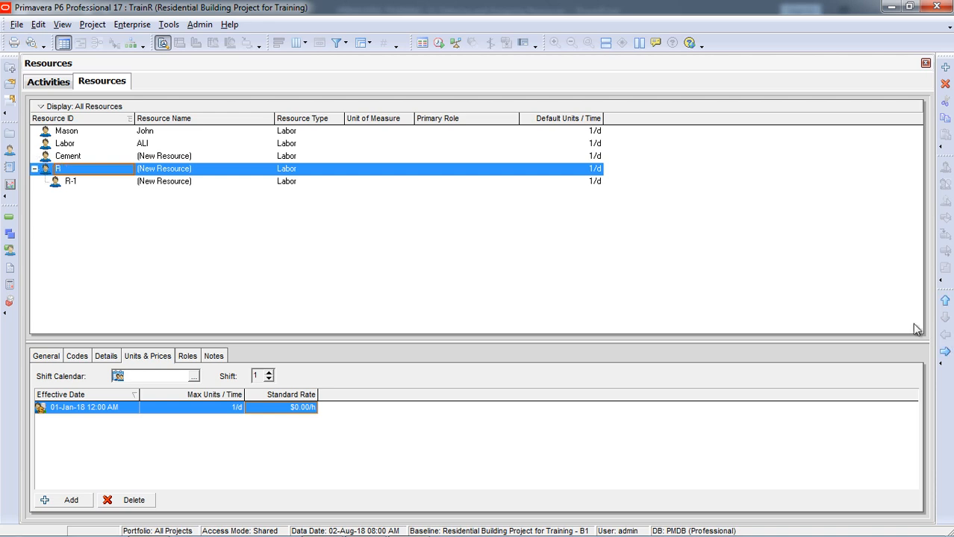
{"action": "left_click", "coordinate": [149, 183]}
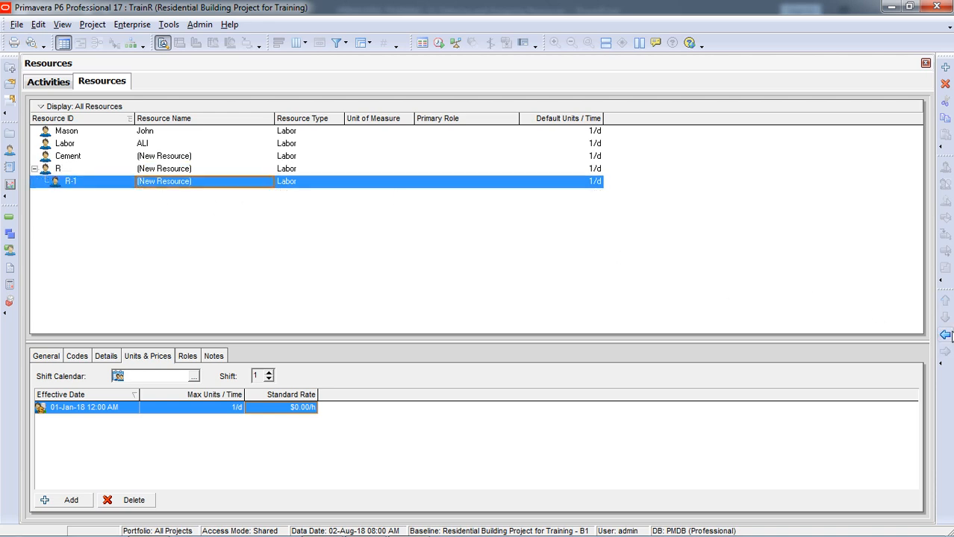
{"action": "left_click", "coordinate": [945, 335]}
Step: Change the IDs of the two newest resources to Sand and Crush, in that order
{"action": "left_click", "coordinate": [81, 169]}
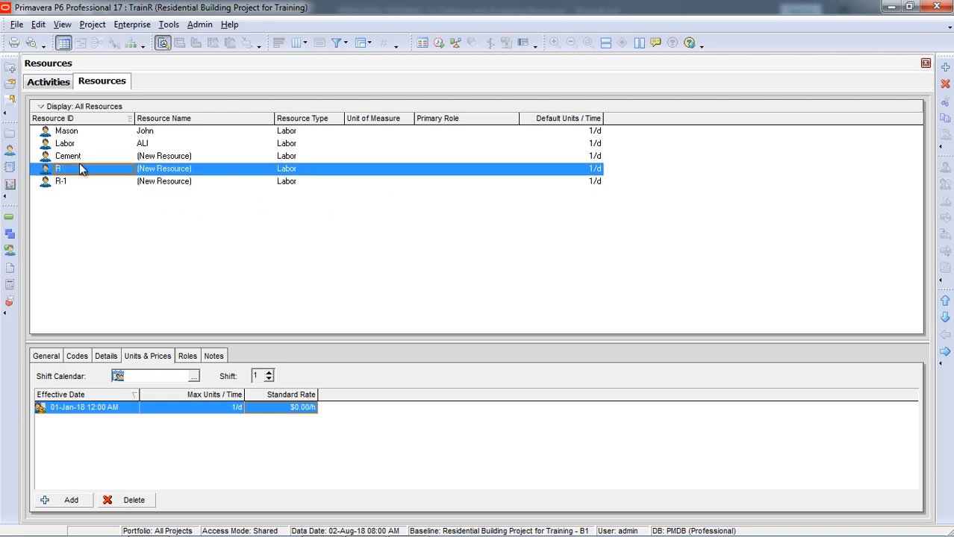
{"action": "left_click", "coordinate": [99, 169]}
{"action": "key", "text": "Caps_Lock"}
{"action": "type", "text": "Sand"}
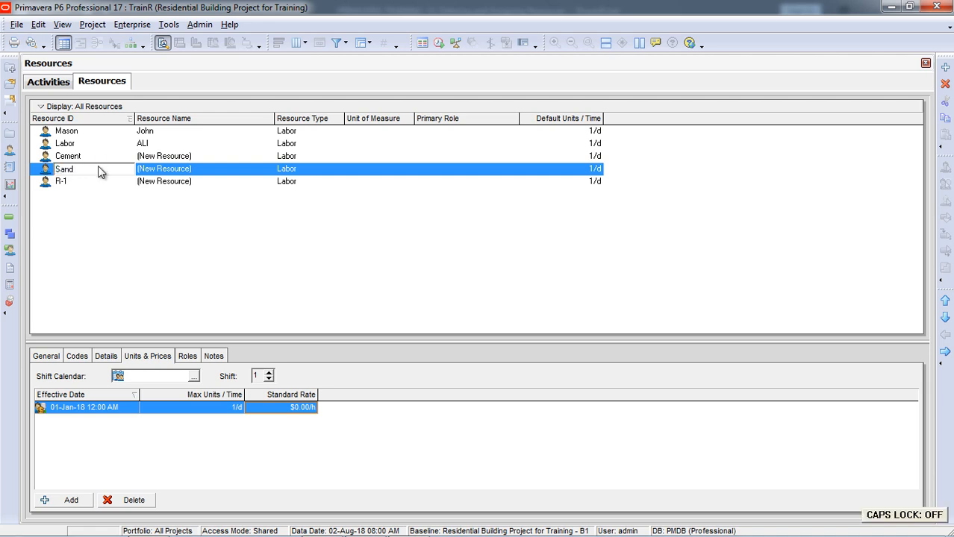
{"action": "key", "text": "Down"}
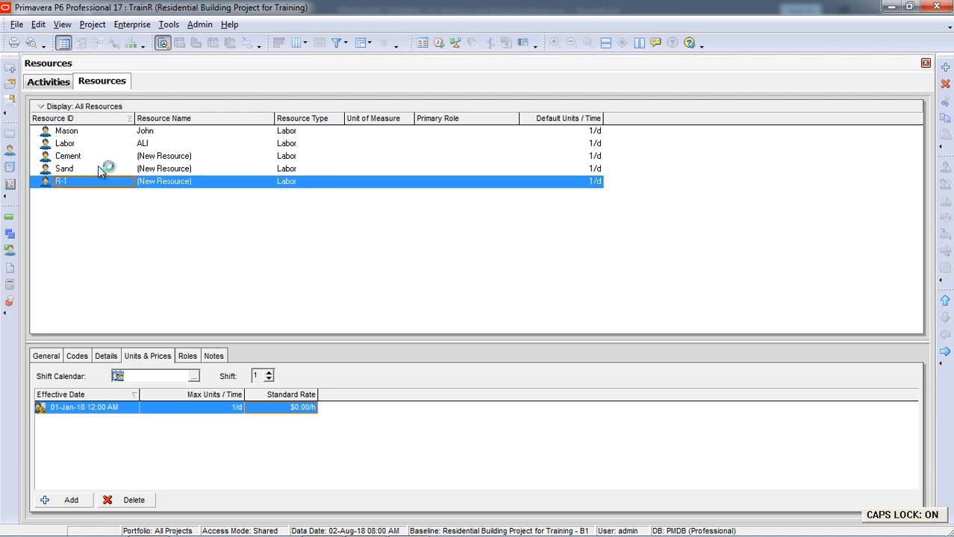
{"action": "type", "text": "Ce"}
{"action": "type", "text": "us"}
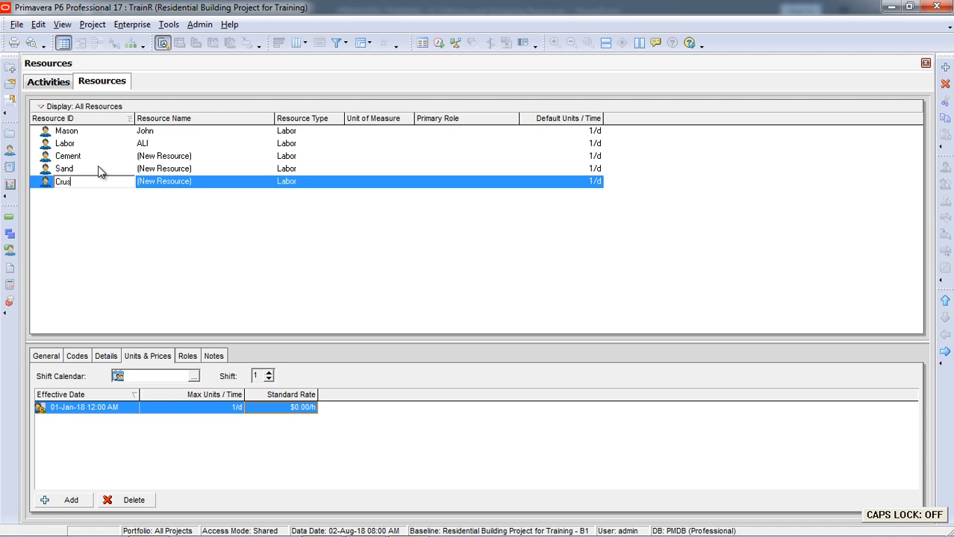
{"action": "type", "text": "h"}
{"action": "key", "text": "Return"}
Step: Enter "Cement bags" as the resource name for the Cement resource and move on to the Sand resource's name
{"action": "left_click", "coordinate": [191, 158]}
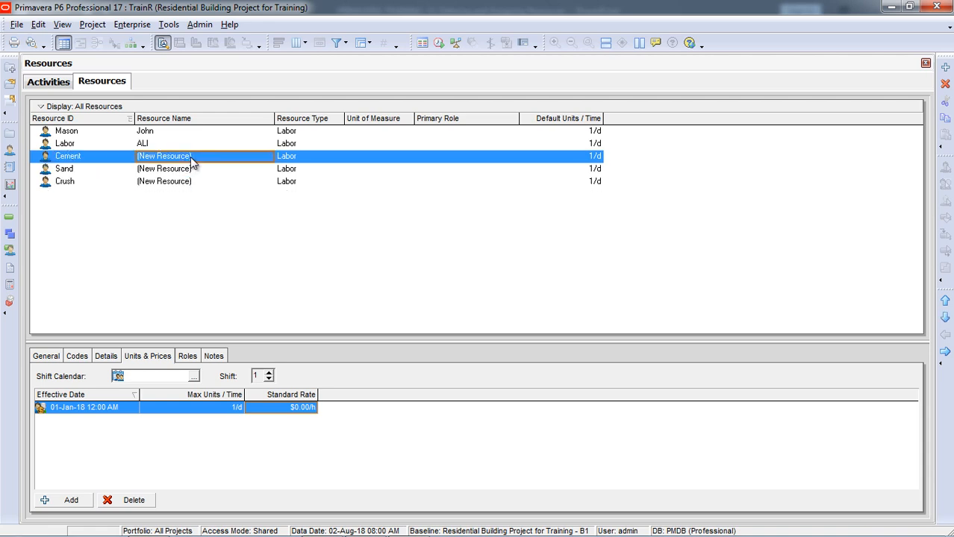
{"action": "left_click", "coordinate": [207, 155]}
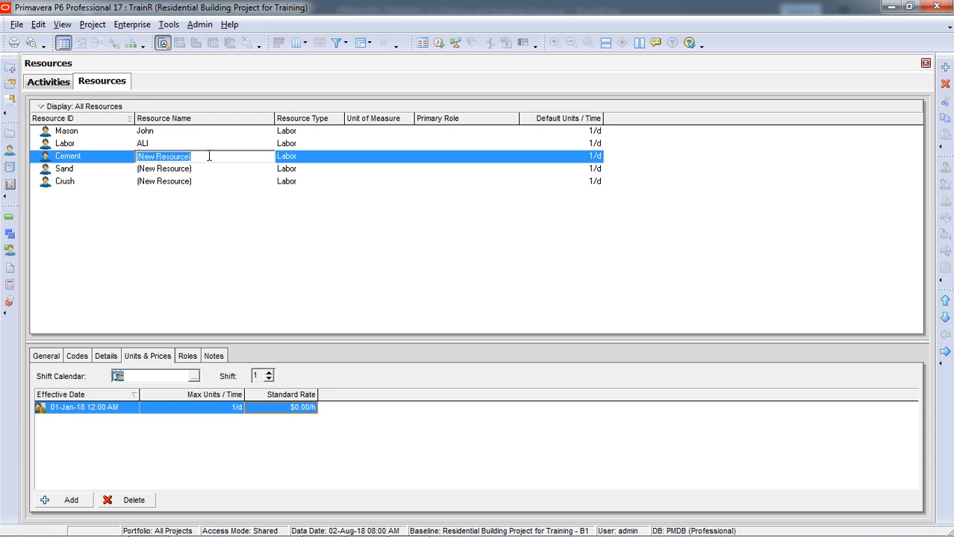
{"action": "type", "text": "Cement"}
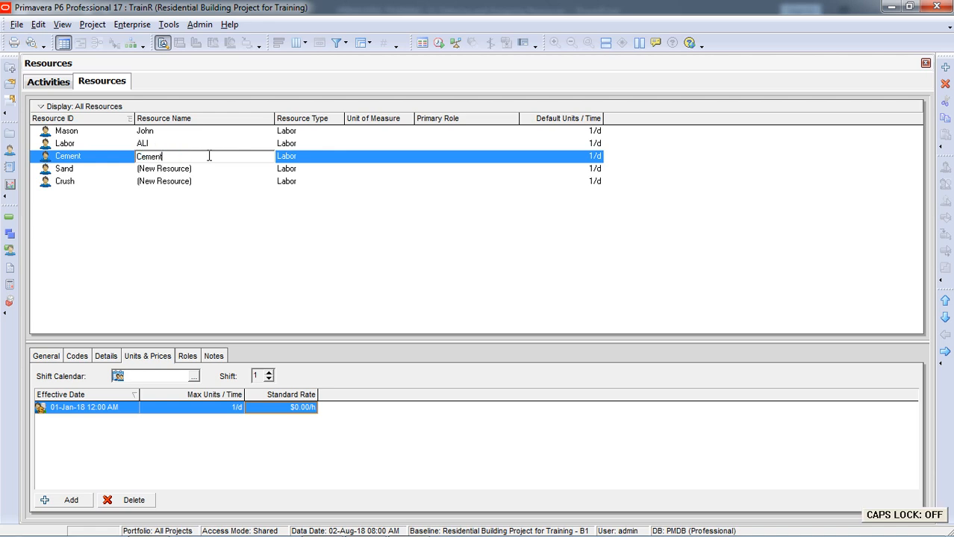
{"action": "type", "text": " bags"}
{"action": "key", "text": "Return"}
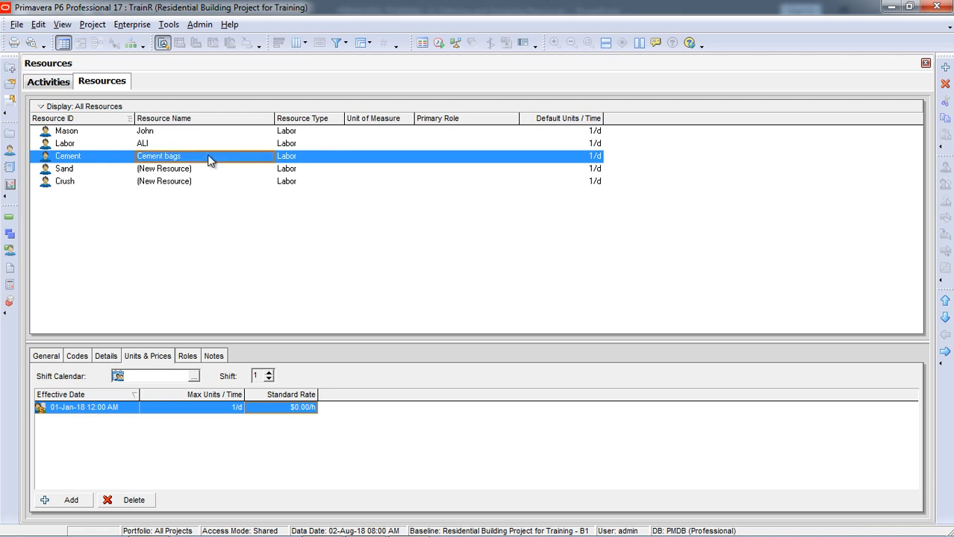
{"action": "key", "text": "Down"}
{"action": "key", "text": "Caps_Lock"}
{"action": "type", "text": "Cru"}
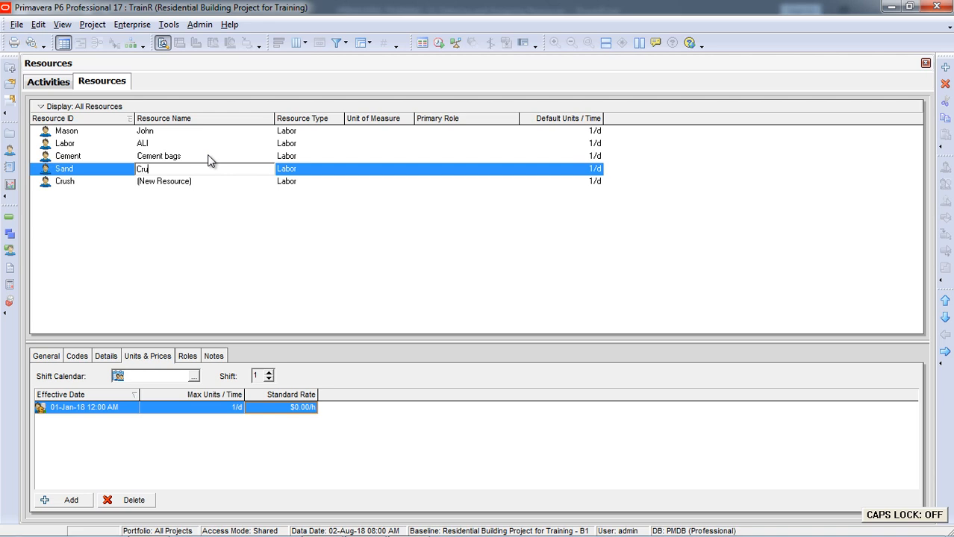
{"action": "type", "text": "sh"}
{"action": "key", "text": "Return"}
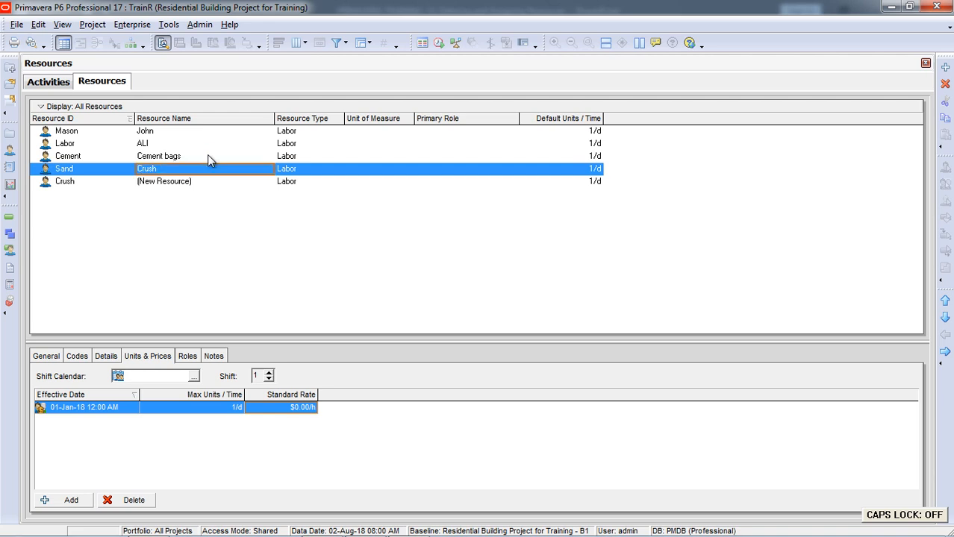
Step: Enter "Sand" as the resource name for the resource with the ID Sand
{"action": "key", "text": "Caps_Lock"}
{"action": "type", "text": "S"}
{"action": "key", "text": "Caps_Lock"}
{"action": "type", "text": "nad"}
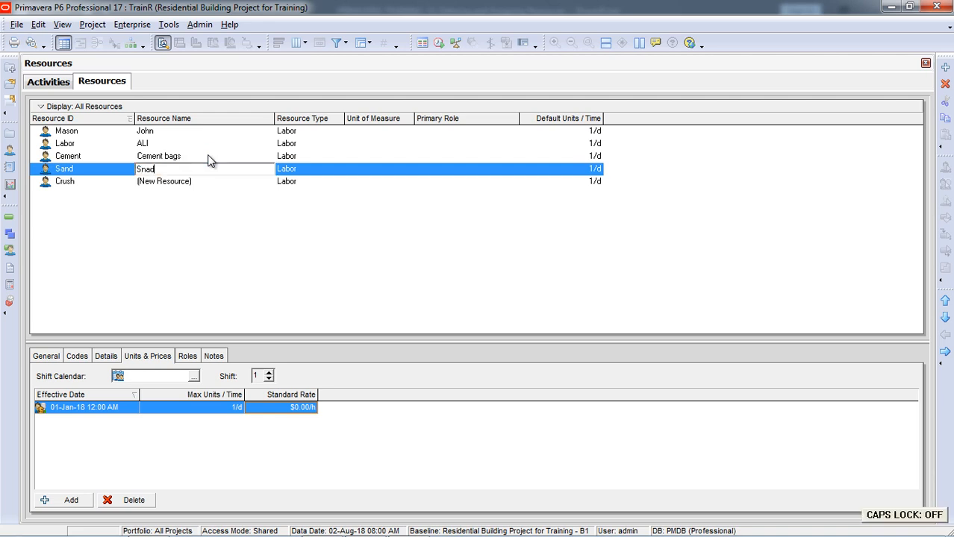
{"action": "key", "text": "BackSpace"}
{"action": "key", "text": "BackSpace"}
{"action": "type", "text": "dn"}
{"action": "key", "text": "BackSpace"}
{"action": "type", "text": "nd"}
{"action": "key", "text": "Return"}
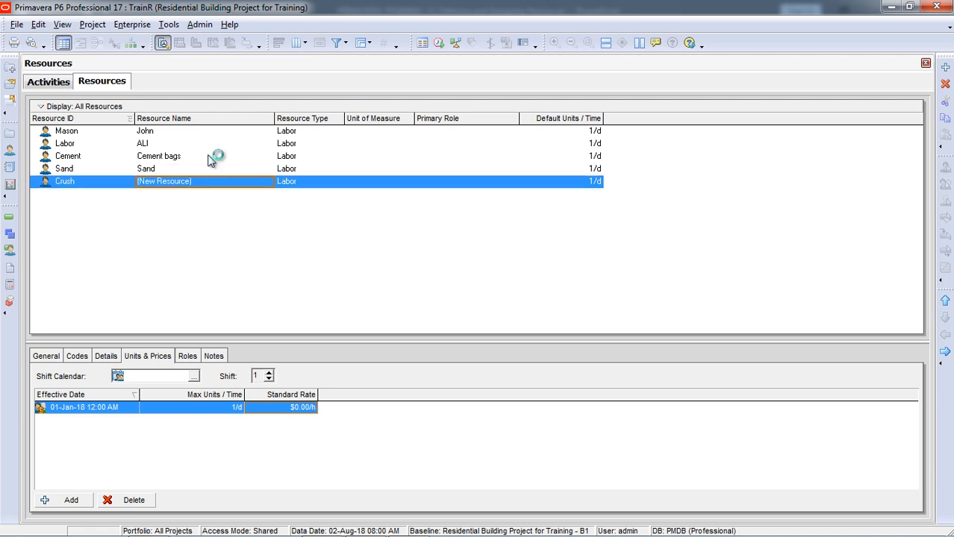
Step: Enter "Crush" as the resource name for the resource with the ID Crush
{"action": "key", "text": "Caps_Lock"}
{"action": "type", "text": "Crush"}
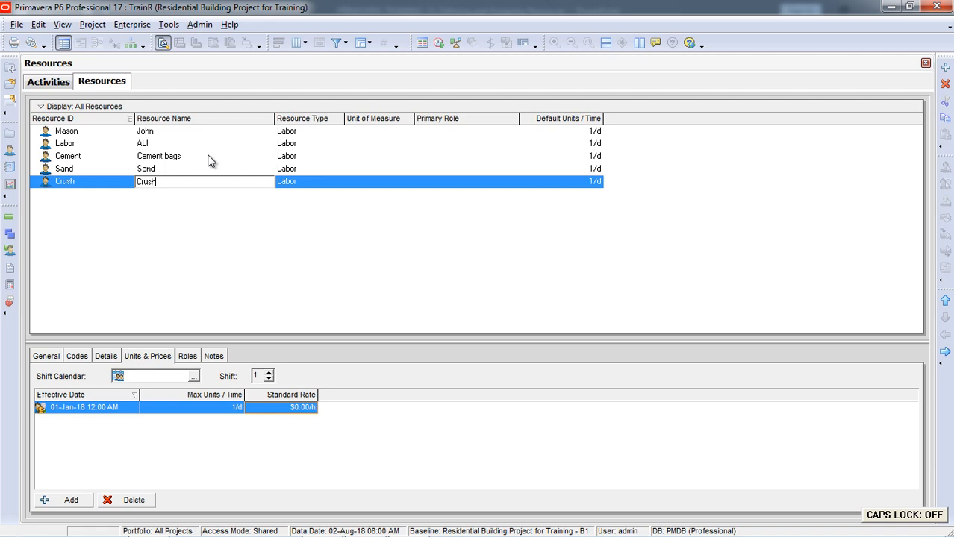
{"action": "key", "text": "Return"}
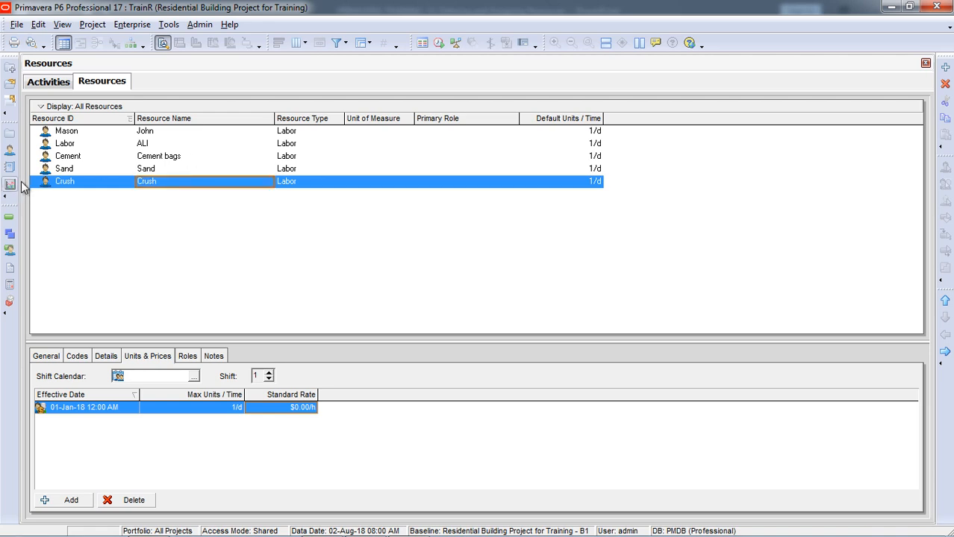
Step: Change the Cement resource's type to Material and accept the resulting adjustment of roles, units and prices
{"action": "left_click", "coordinate": [85, 158]}
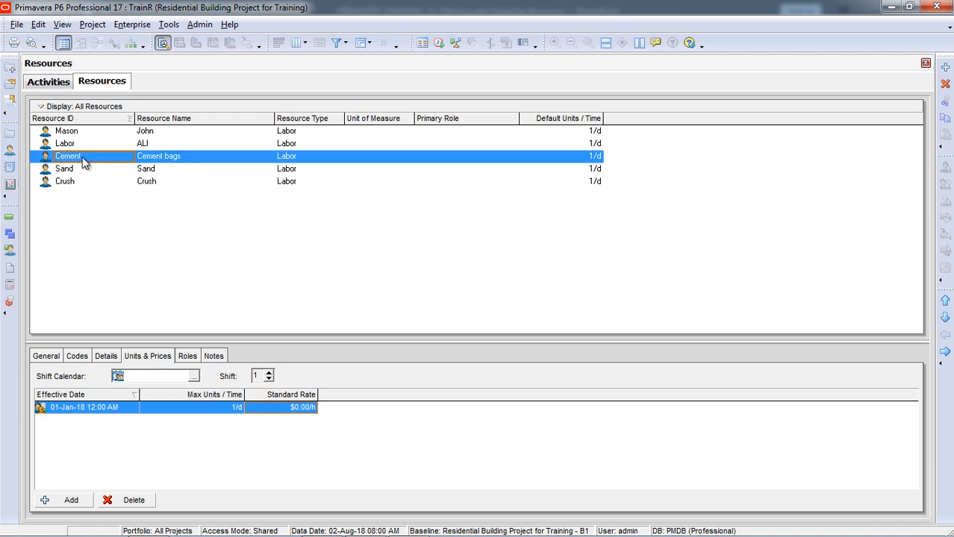
{"action": "left_click", "coordinate": [82, 169]}
{"action": "left_click", "coordinate": [82, 182]}
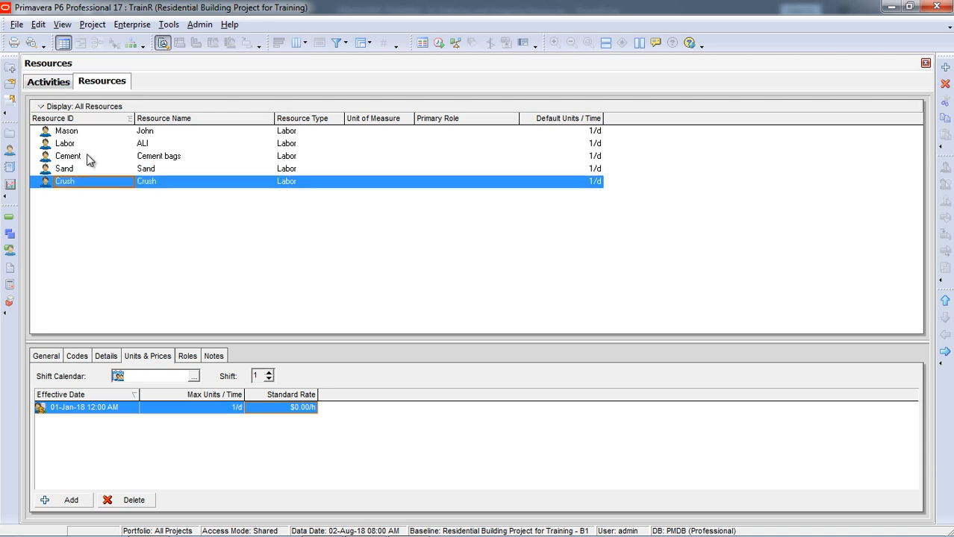
{"action": "left_click", "coordinate": [299, 157]}
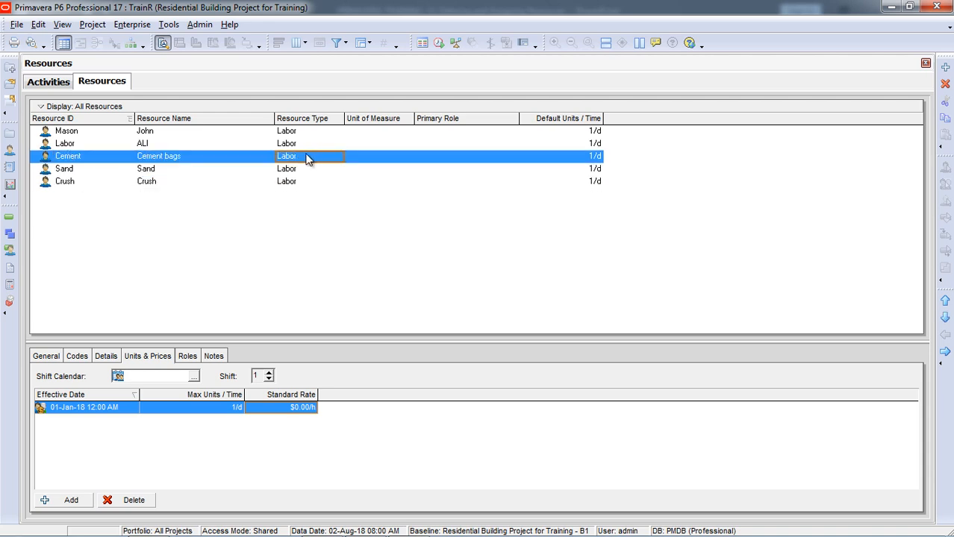
{"action": "left_click", "coordinate": [311, 158]}
{"action": "left_click", "coordinate": [300, 180]}
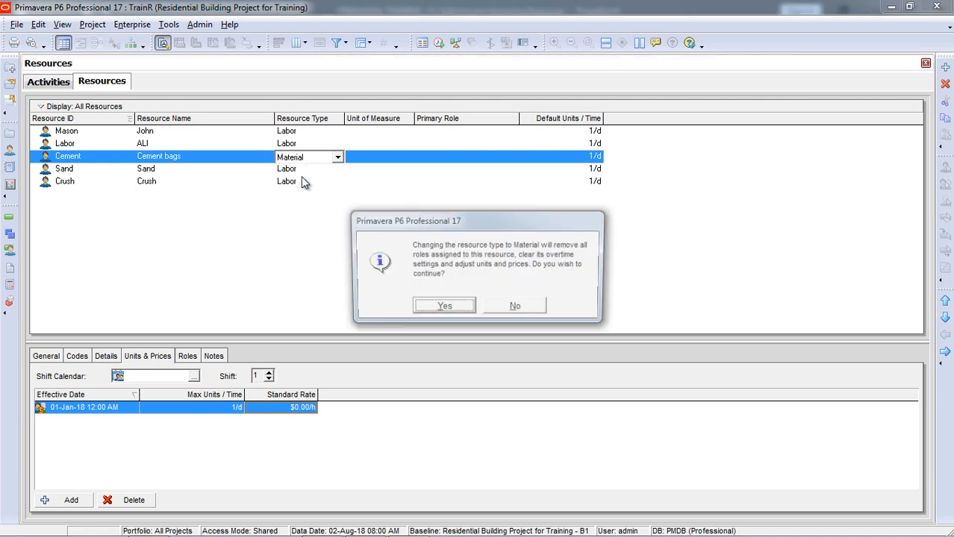
{"action": "left_click", "coordinate": [443, 309]}
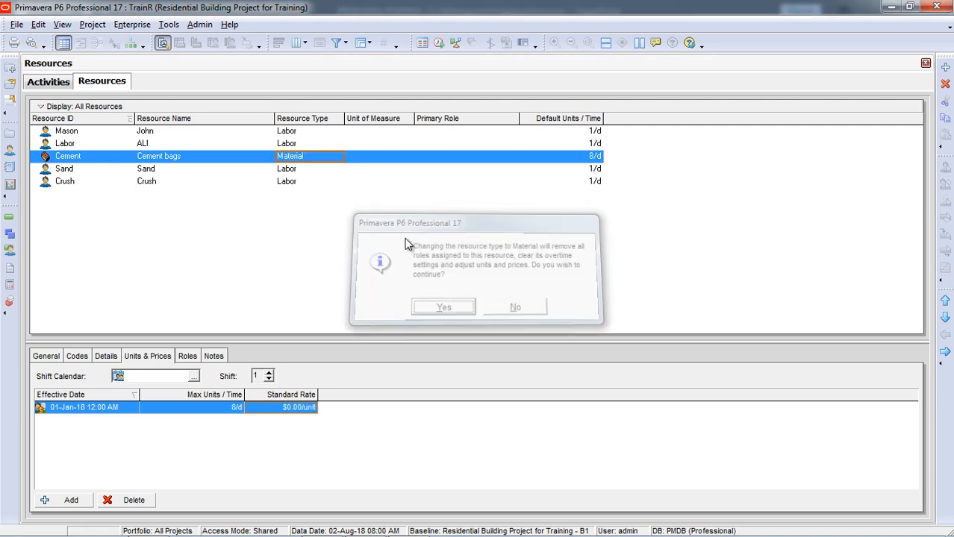
Step: Change the Sand and Crush resources' types to Material, accepting the adjustment of roles, units and prices for each
{"action": "left_click", "coordinate": [330, 170]}
{"action": "left_click", "coordinate": [336, 170]}
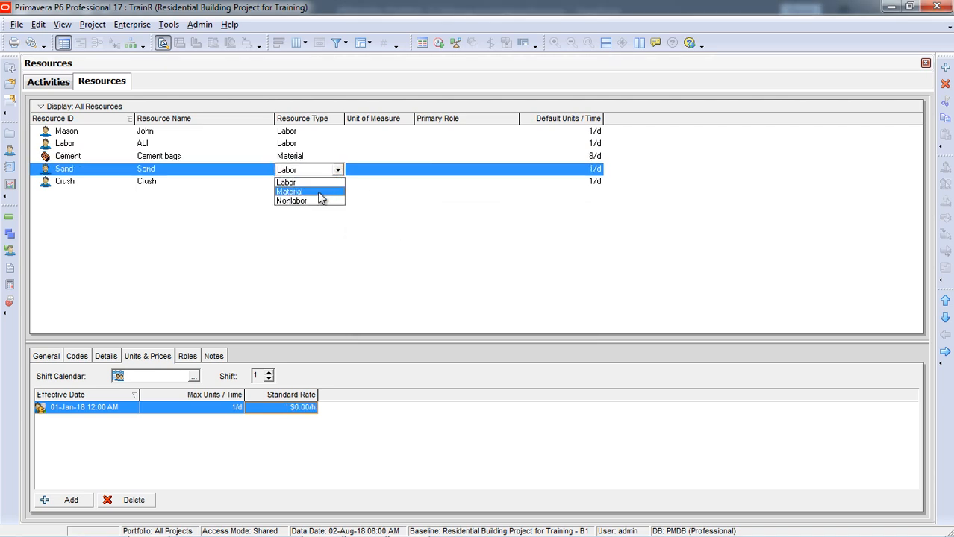
{"action": "left_click", "coordinate": [320, 193]}
{"action": "left_click", "coordinate": [442, 309]}
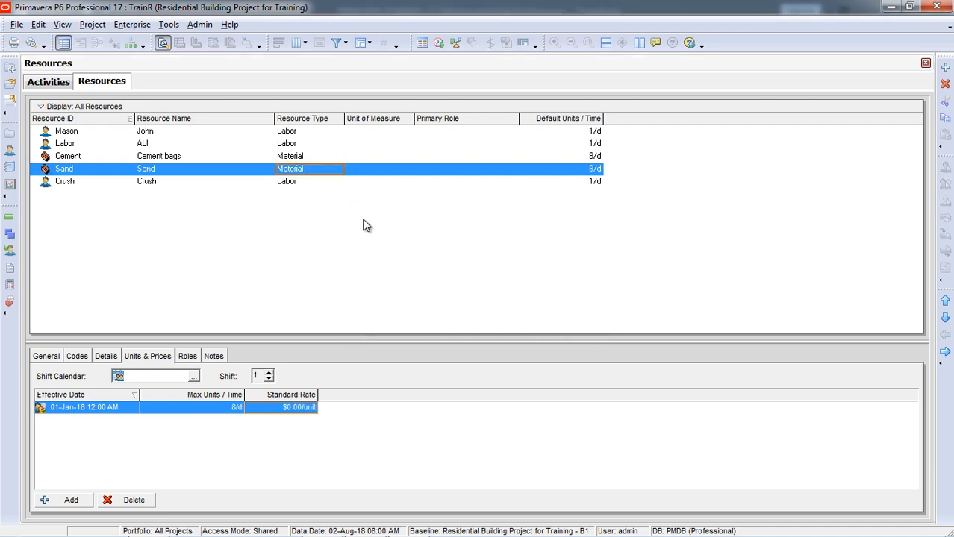
{"action": "left_click", "coordinate": [320, 181]}
{"action": "left_click", "coordinate": [321, 181]}
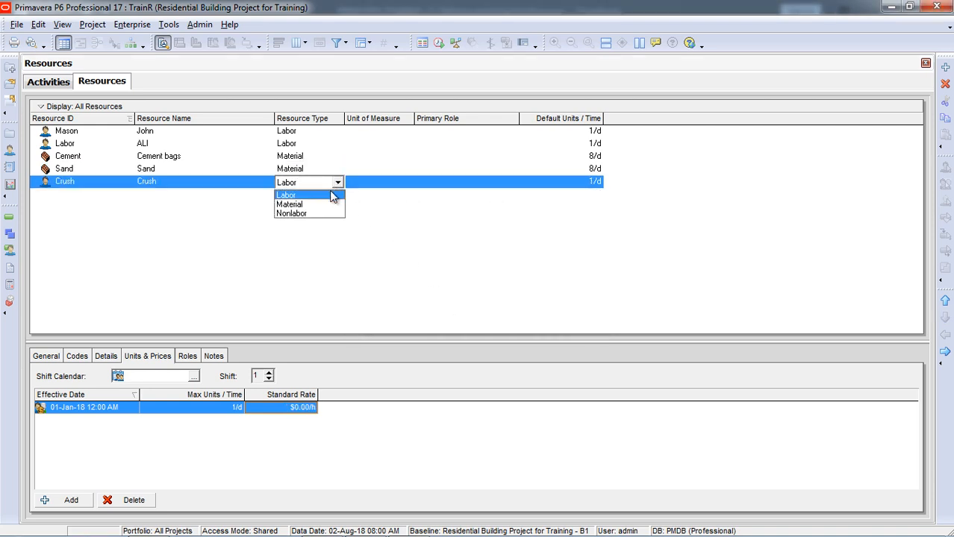
{"action": "left_click", "coordinate": [313, 203]}
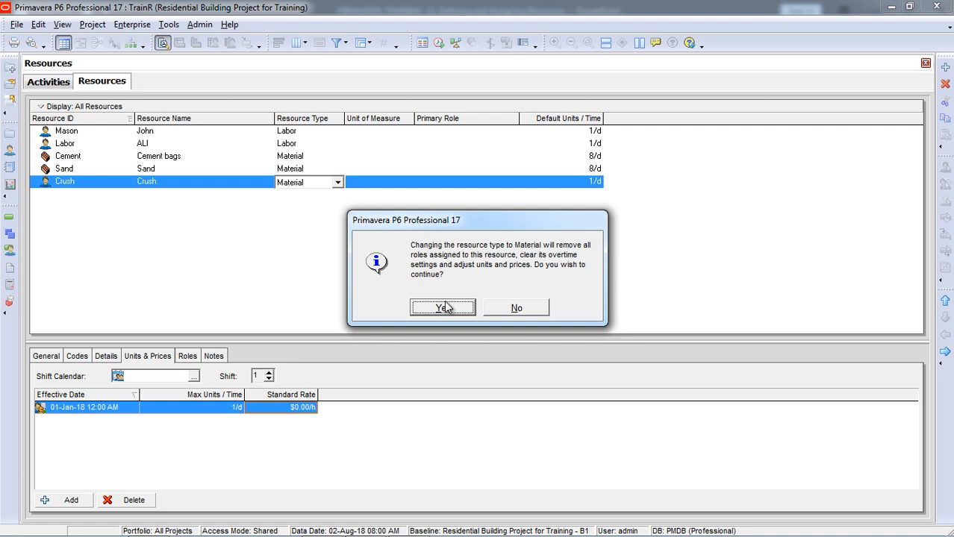
{"action": "left_click", "coordinate": [445, 308]}
Step: Set the Cement resource's unit of measure to Bags
{"action": "left_click", "coordinate": [82, 157]}
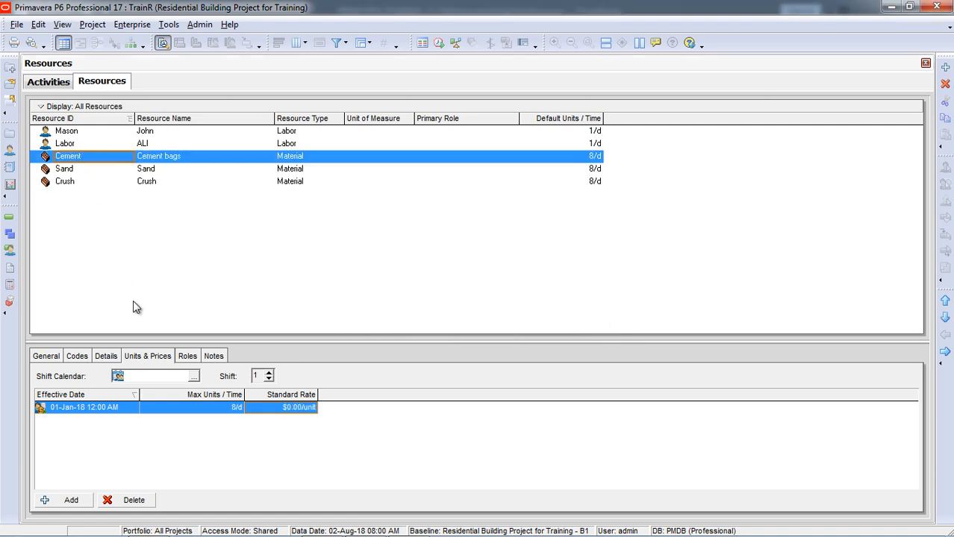
{"action": "left_click", "coordinate": [106, 356]}
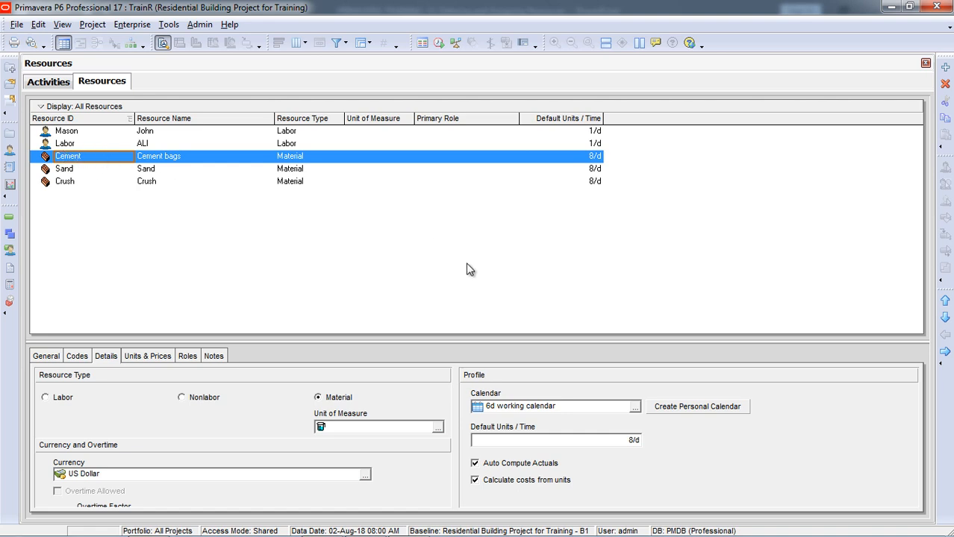
{"action": "left_click", "coordinate": [437, 427]}
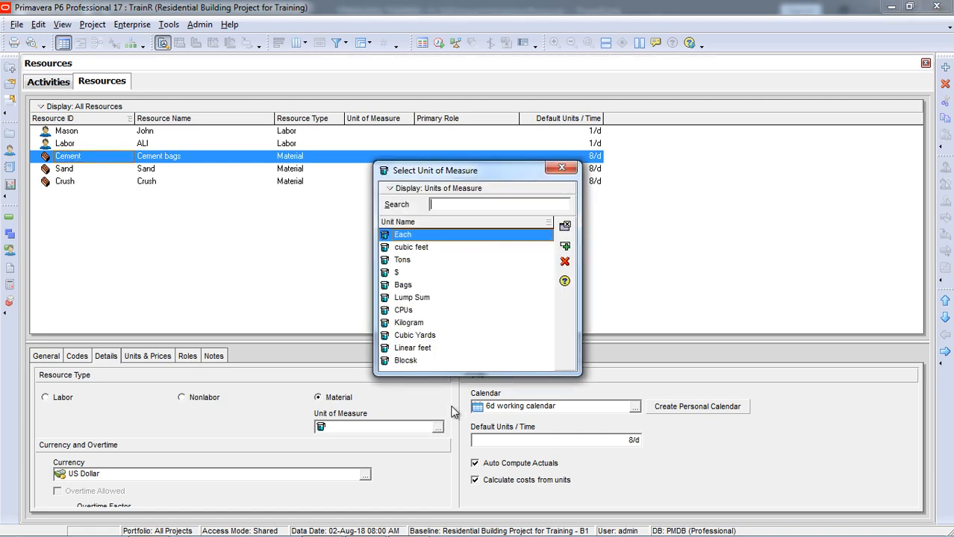
{"action": "double_click", "coordinate": [403, 285]}
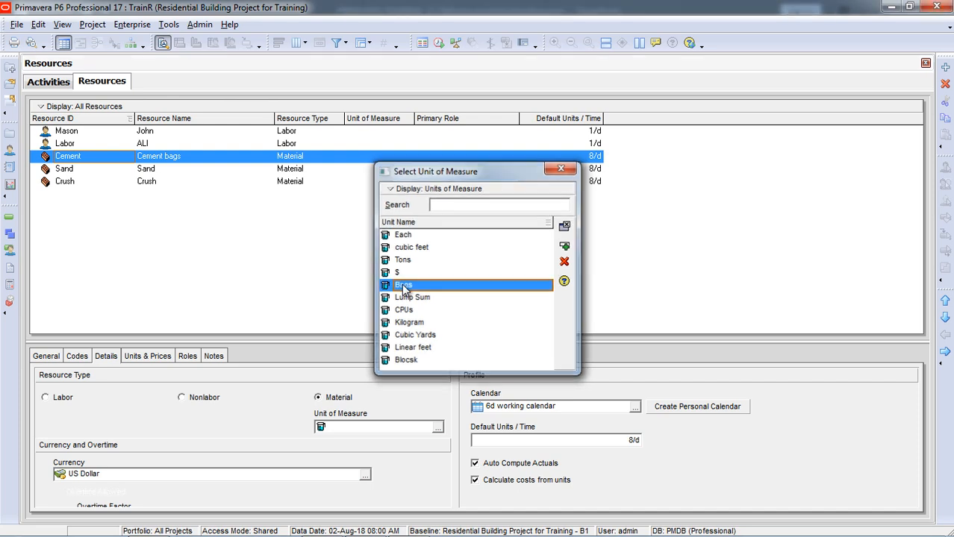
Step: Set the unit of measure of both the Sand and Crush resources to cubic feet
{"action": "left_click", "coordinate": [190, 174]}
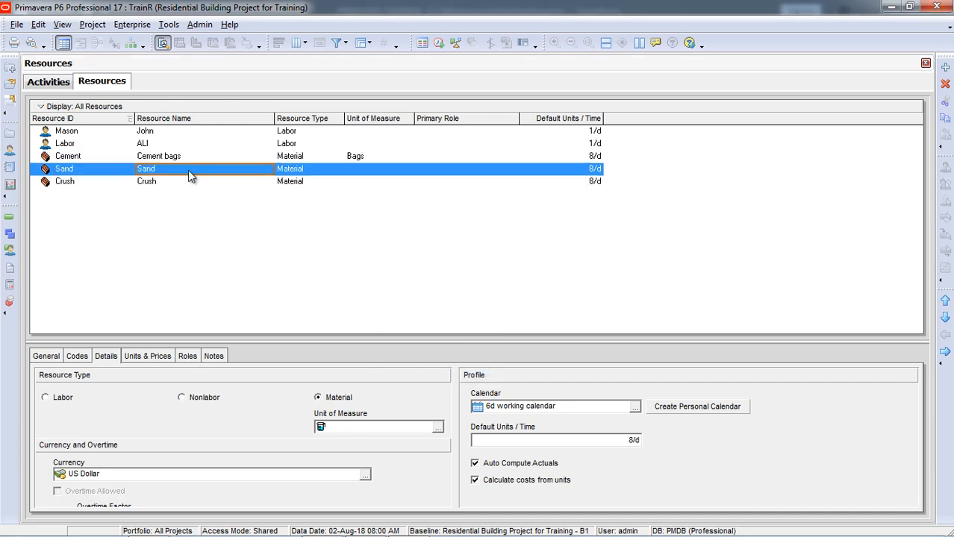
{"action": "left_click", "coordinate": [437, 427]}
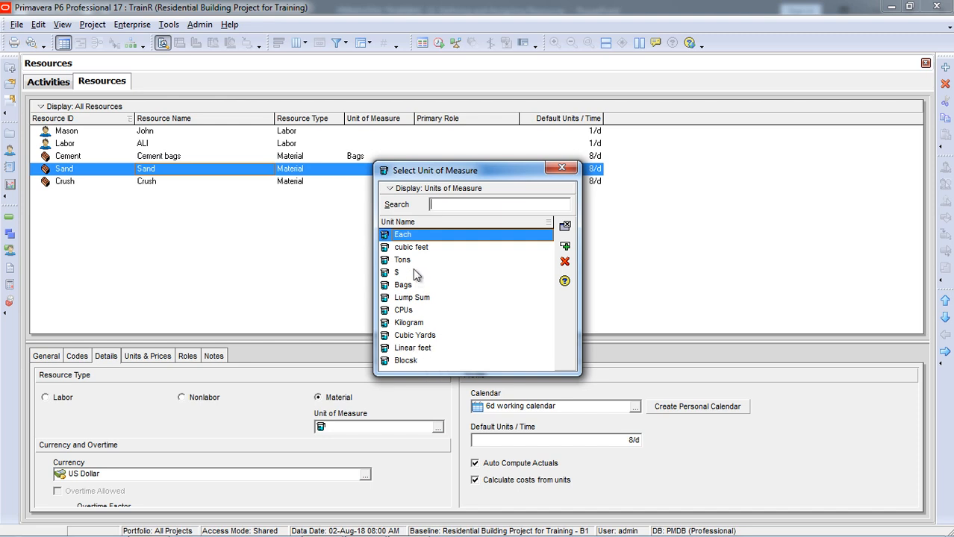
{"action": "double_click", "coordinate": [412, 248]}
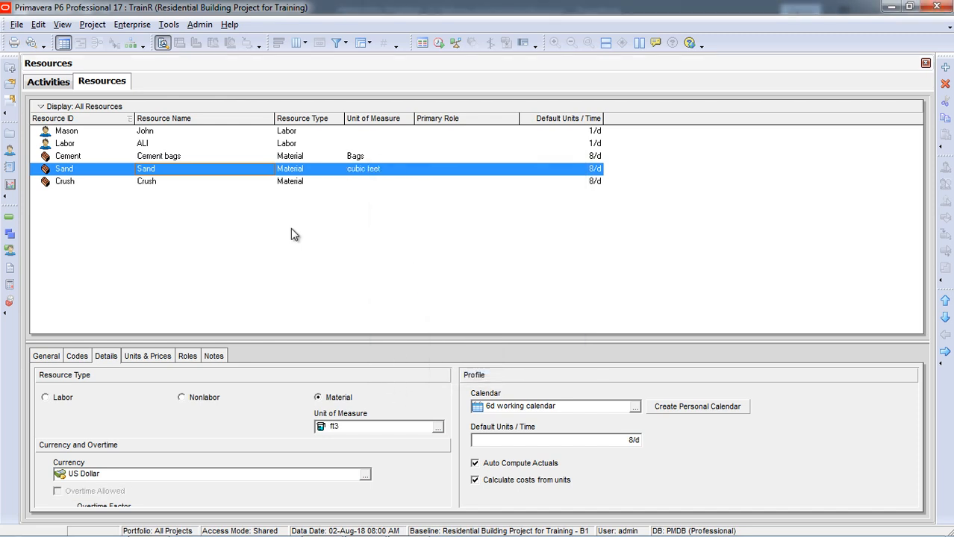
{"action": "left_click", "coordinate": [222, 182]}
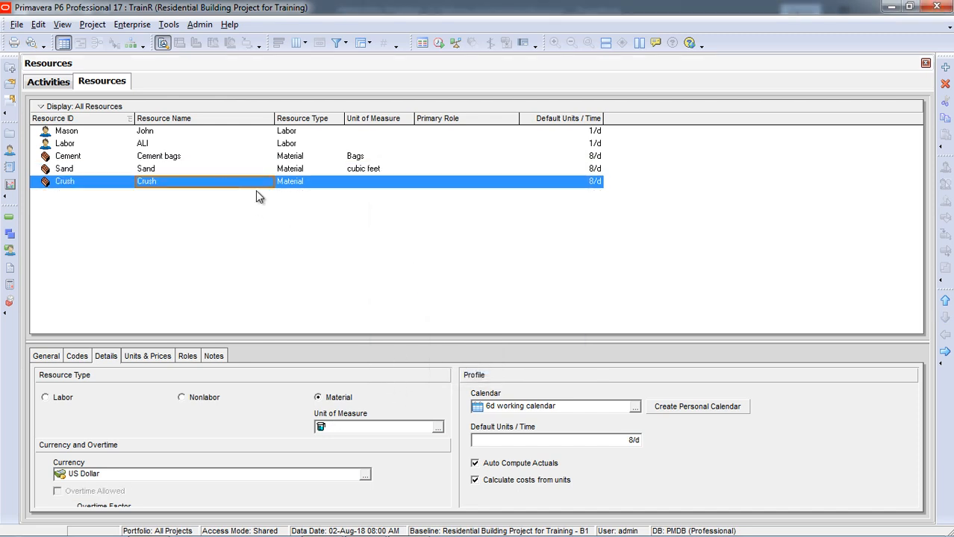
{"action": "left_click", "coordinate": [441, 423]}
{"action": "double_click", "coordinate": [408, 251]}
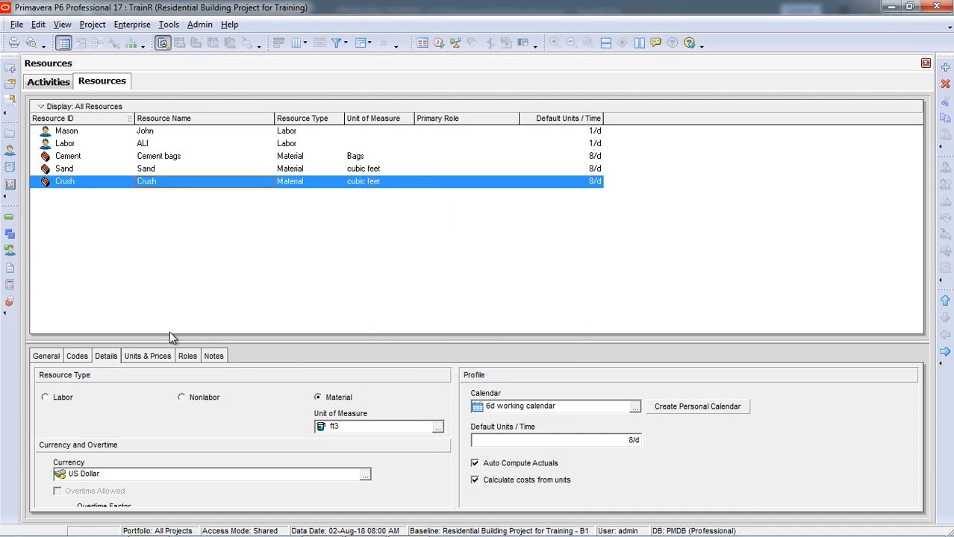
Step: Set the Crush resource's standard rate to 40 dollars per cubic foot
{"action": "left_click", "coordinate": [153, 356]}
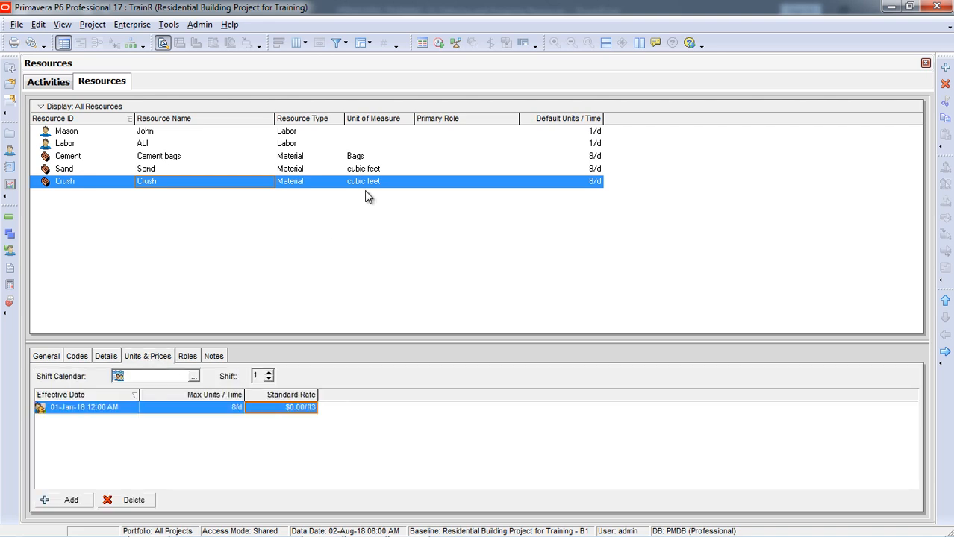
{"action": "left_click", "coordinate": [288, 408]}
{"action": "type", "text": "40"}
{"action": "key", "text": "Return"}
Step: Set the Sand resource's standard rate to 20 dollars per cubic foot
{"action": "left_click", "coordinate": [230, 171]}
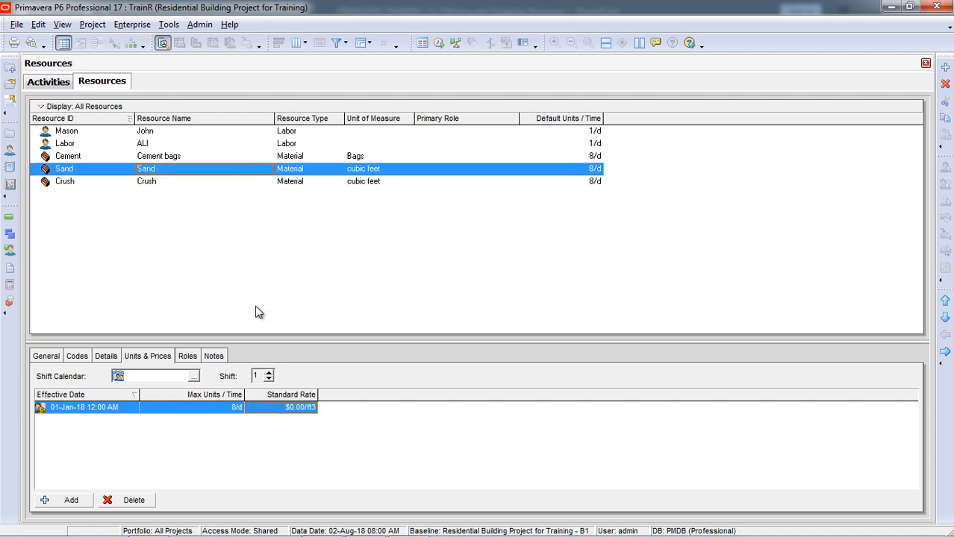
{"action": "left_click", "coordinate": [296, 408]}
{"action": "type", "text": "20"}
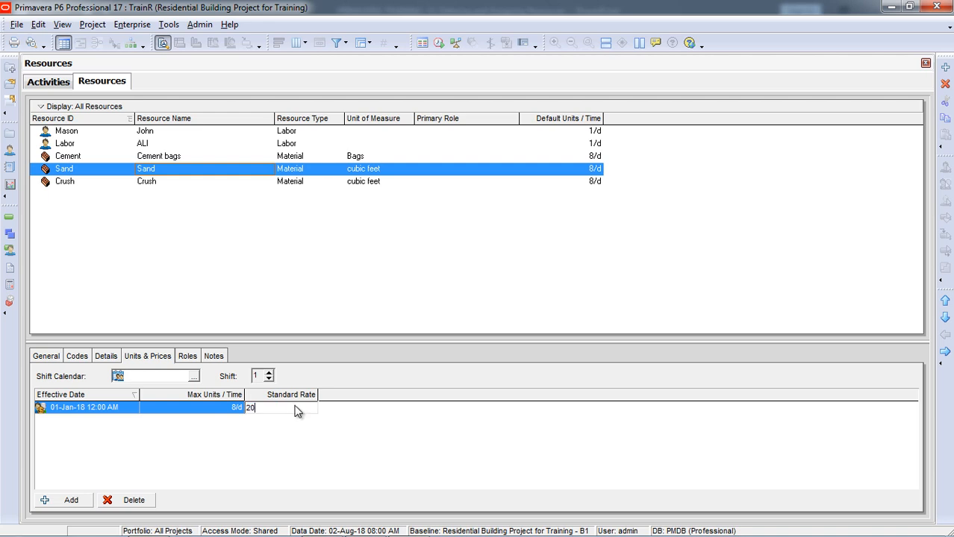
{"action": "key", "text": "Return"}
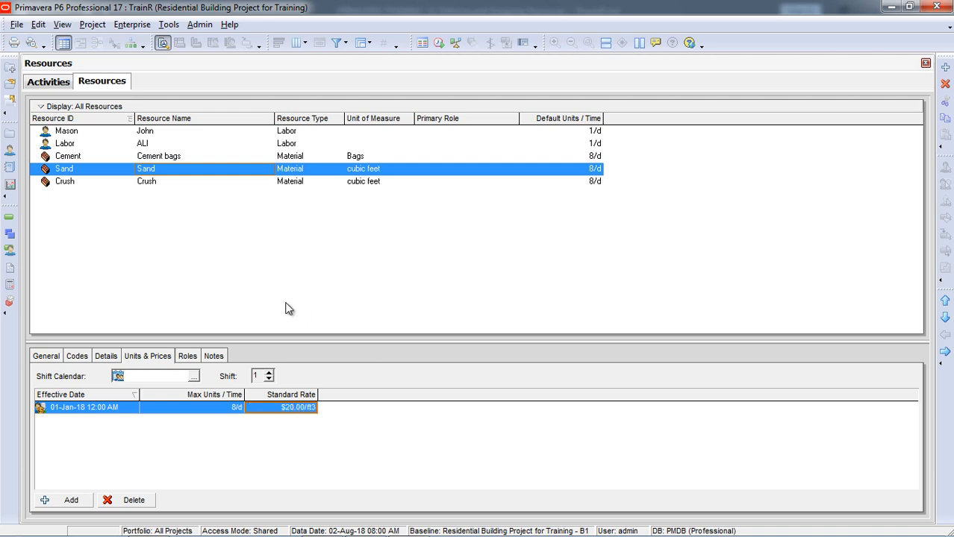
Step: Set the Cement resource's standard rate to 70 dollars per bag
{"action": "left_click", "coordinate": [188, 156]}
{"action": "left_click", "coordinate": [290, 408]}
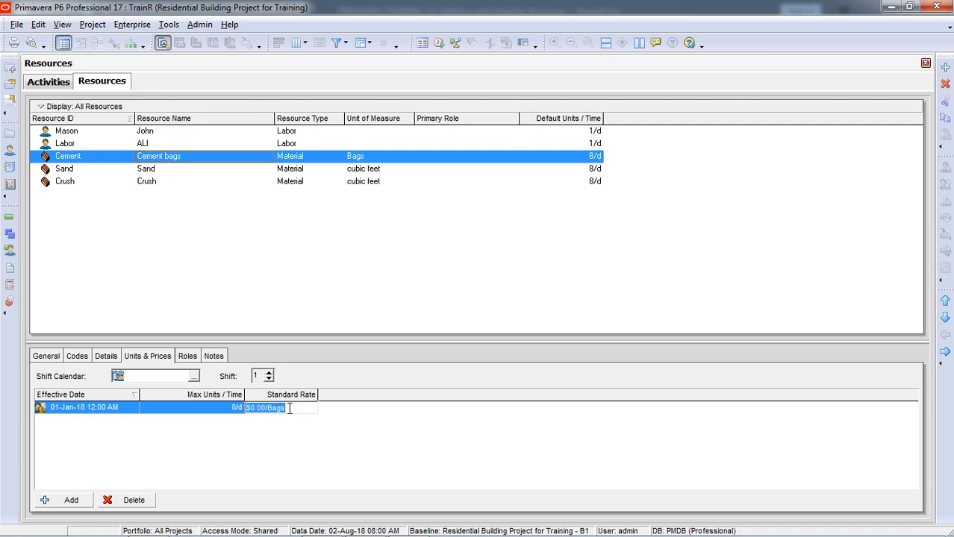
{"action": "type", "text": "70"}
{"action": "key", "text": "Return"}
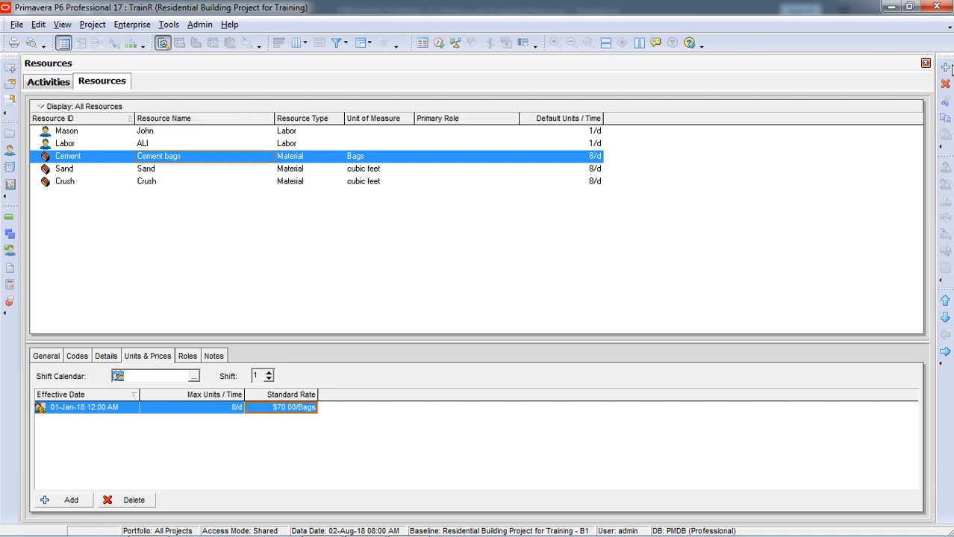
Step: Add a new resource below Cement, move it up to the top hierarchy level and give it the ID "BULLDOSER"
{"action": "left_click", "coordinate": [945, 68]}
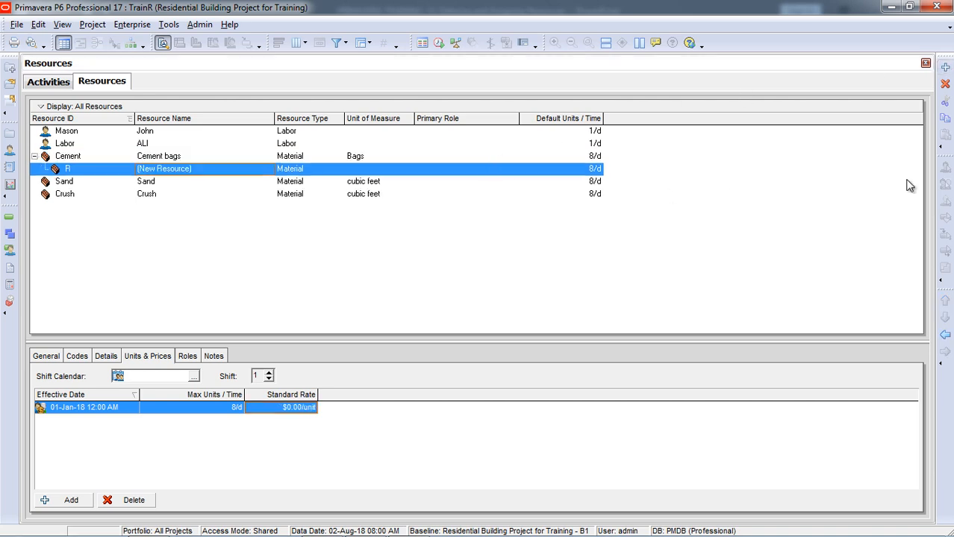
{"action": "left_click", "coordinate": [946, 336]}
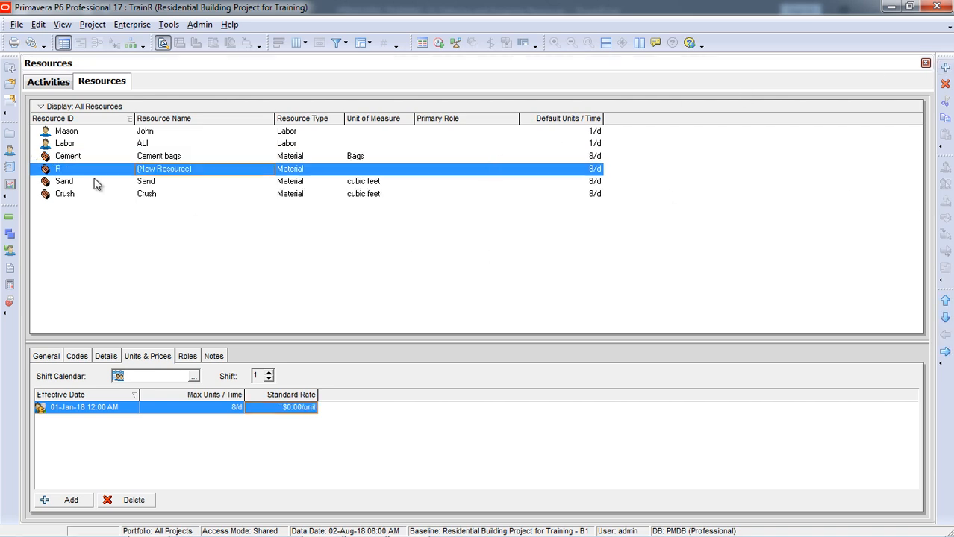
{"action": "left_click", "coordinate": [78, 167]}
{"action": "left_click", "coordinate": [79, 167]}
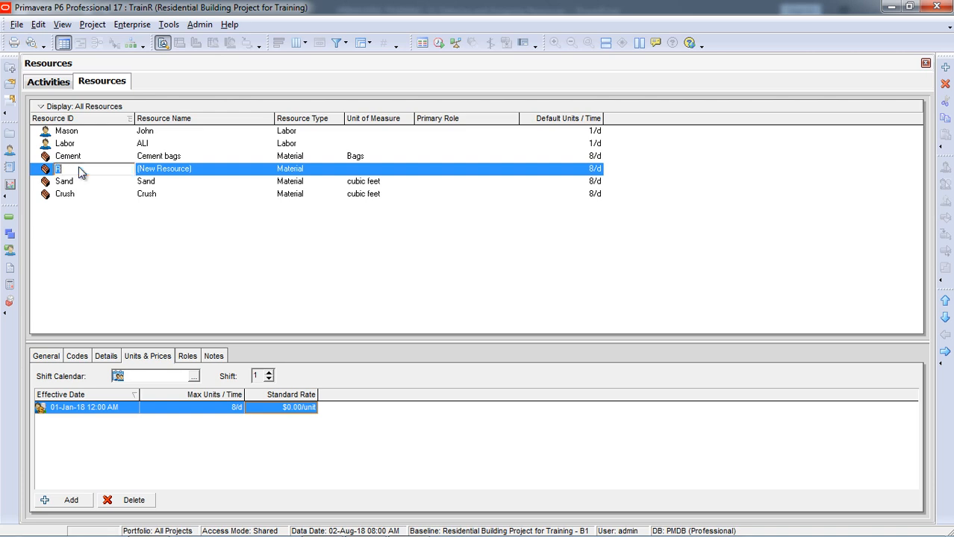
{"action": "key", "text": "Caps_Lock"}
{"action": "type", "text": "BU"}
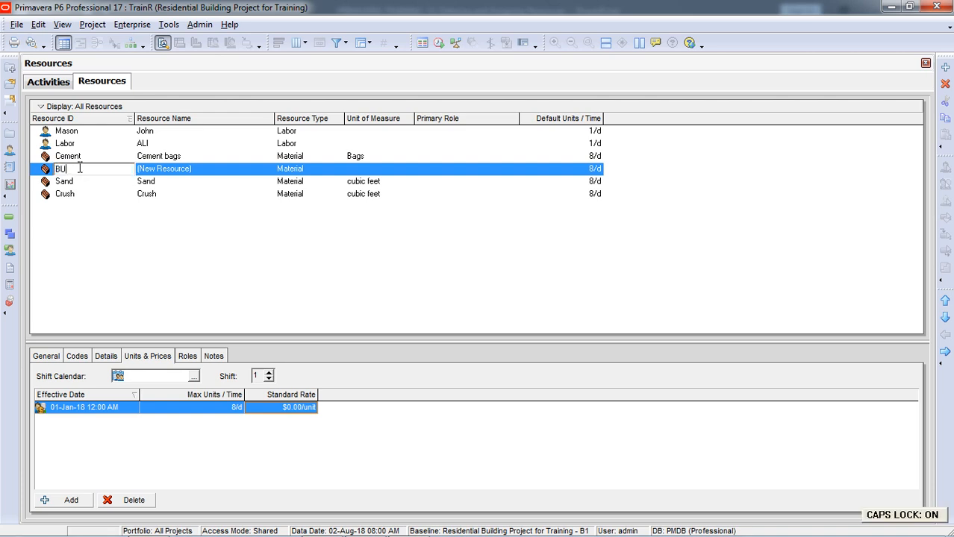
{"action": "type", "text": "LLDOSER"}
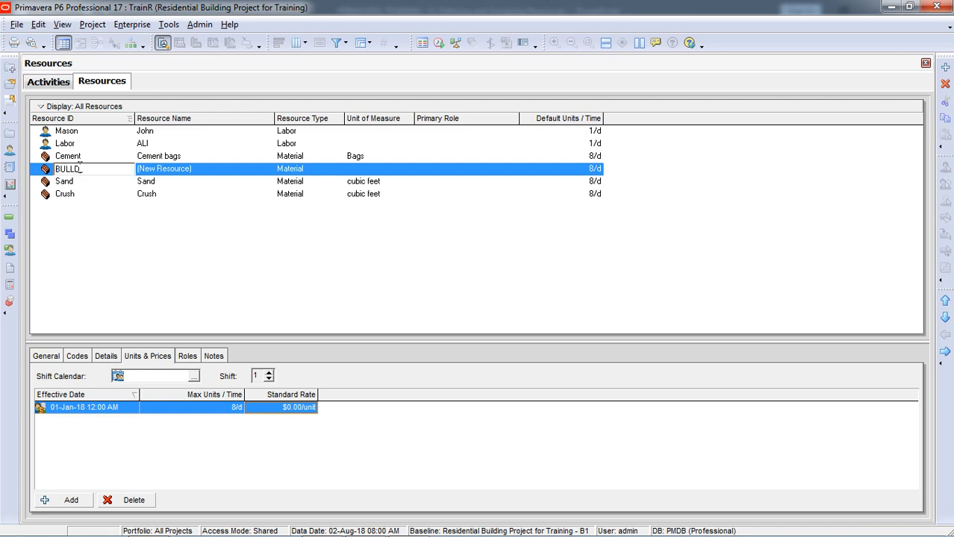
{"action": "key", "text": "Return"}
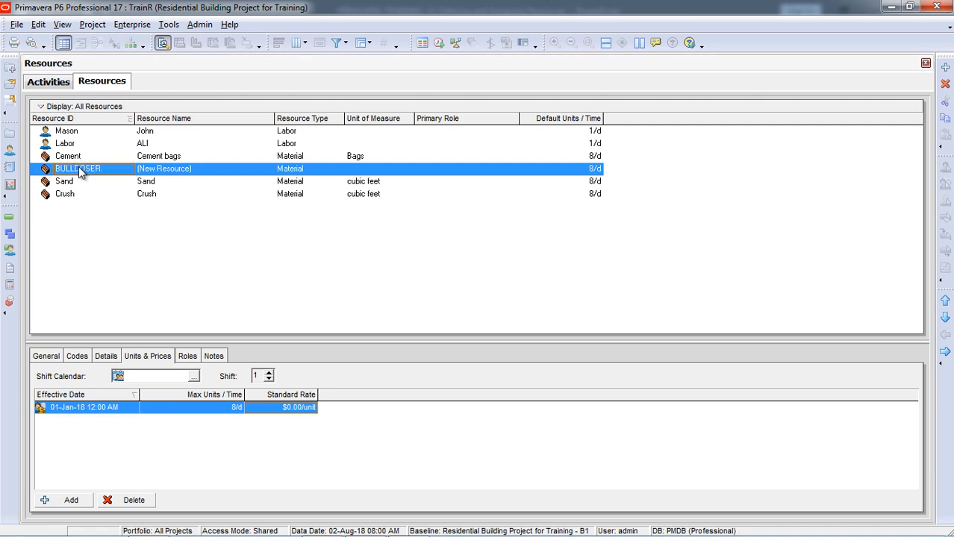
Step: Enter "CES CONTRACTOR" as the BULLDOSER resource's name and change its resource type to Nonlabor
{"action": "left_click", "coordinate": [225, 166]}
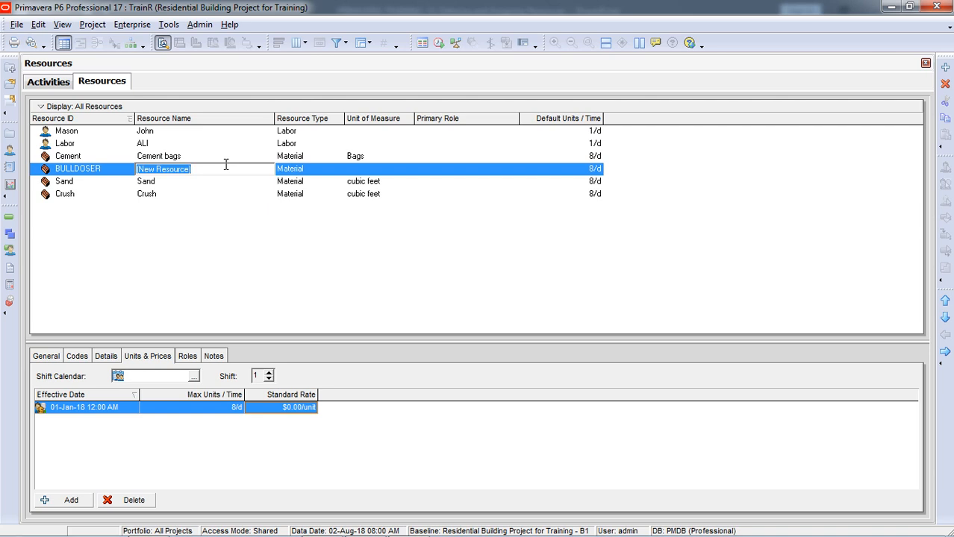
{"action": "type", "text": "CES"}
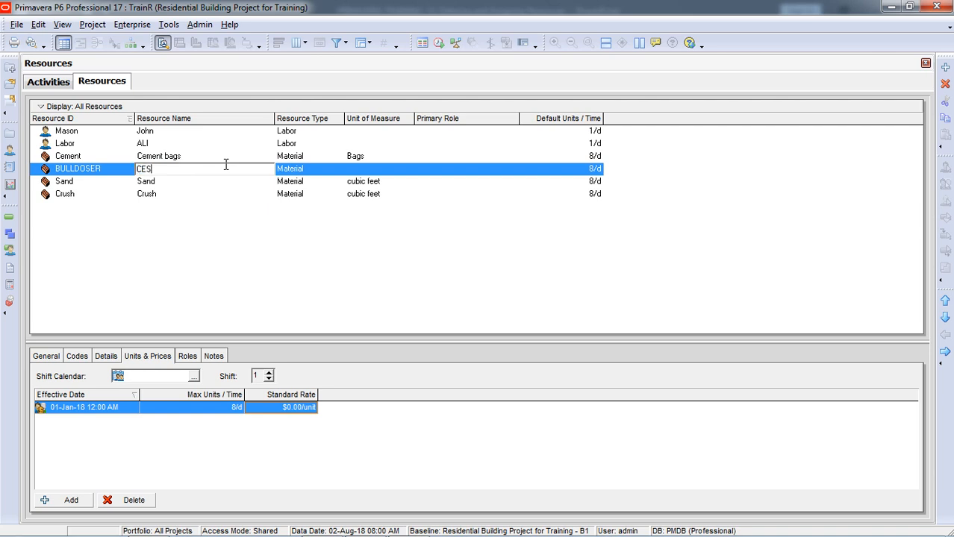
{"action": "type", "text": " CONTRACTOR"}
{"action": "key", "text": "Return"}
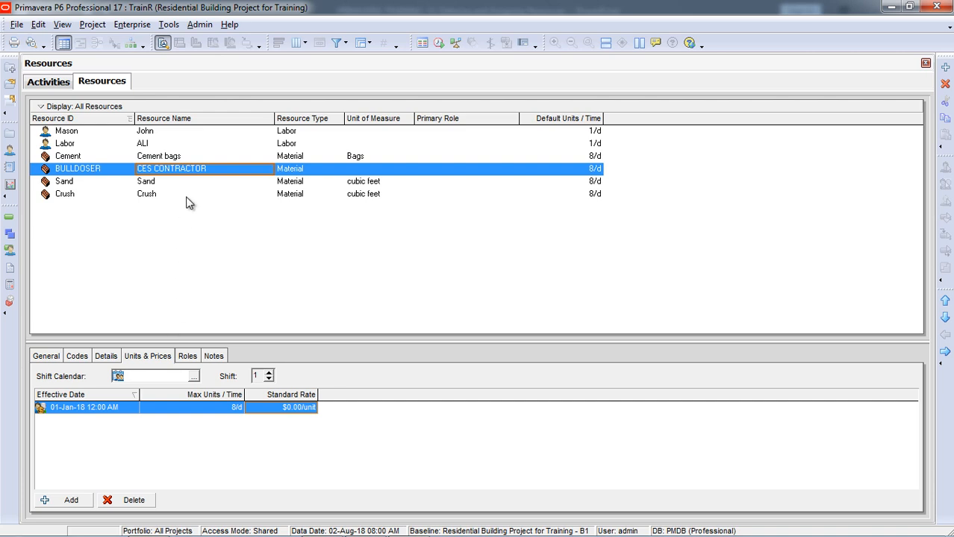
{"action": "left_click", "coordinate": [298, 170]}
{"action": "left_click", "coordinate": [324, 171]}
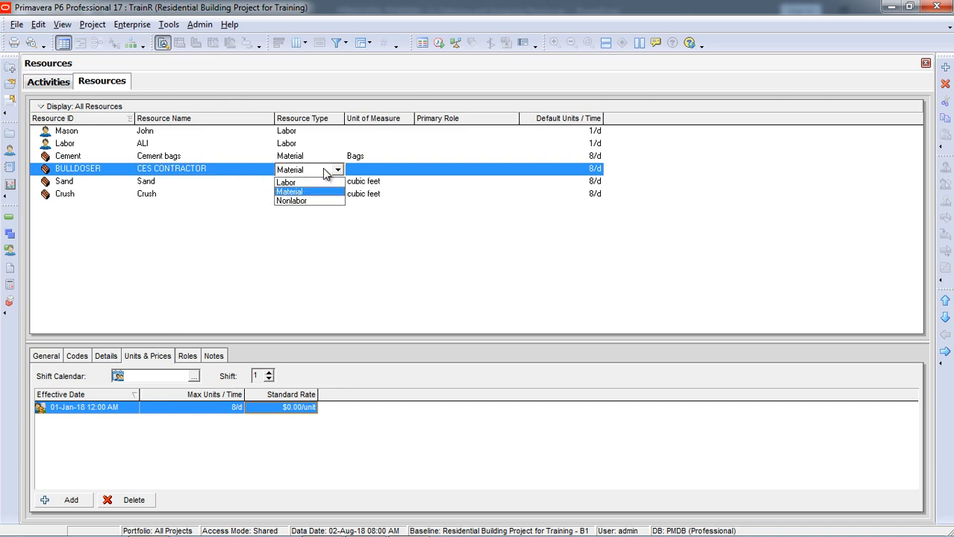
{"action": "left_click", "coordinate": [300, 202]}
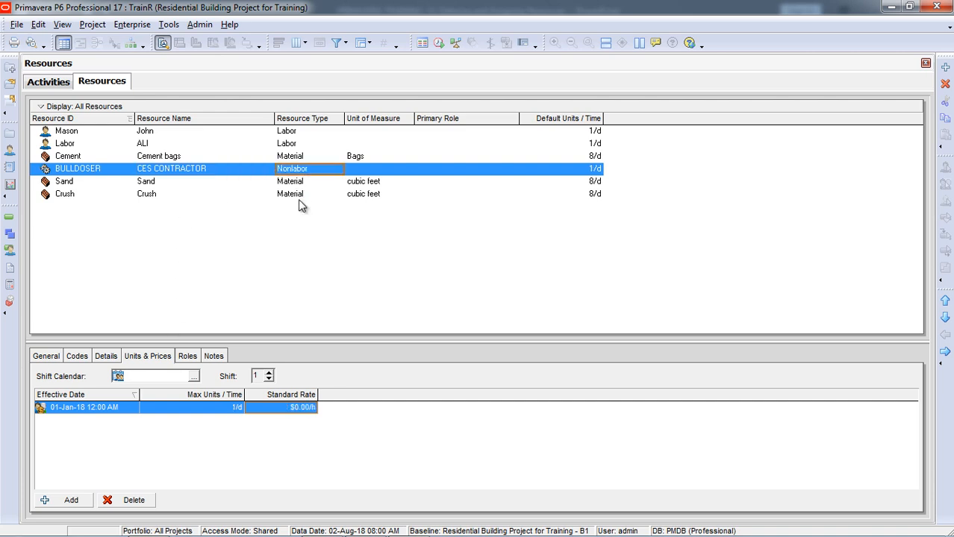
Step: Set the BULLDOSER resource's standard rate to 1500 dollars per hour
{"action": "left_click", "coordinate": [294, 409]}
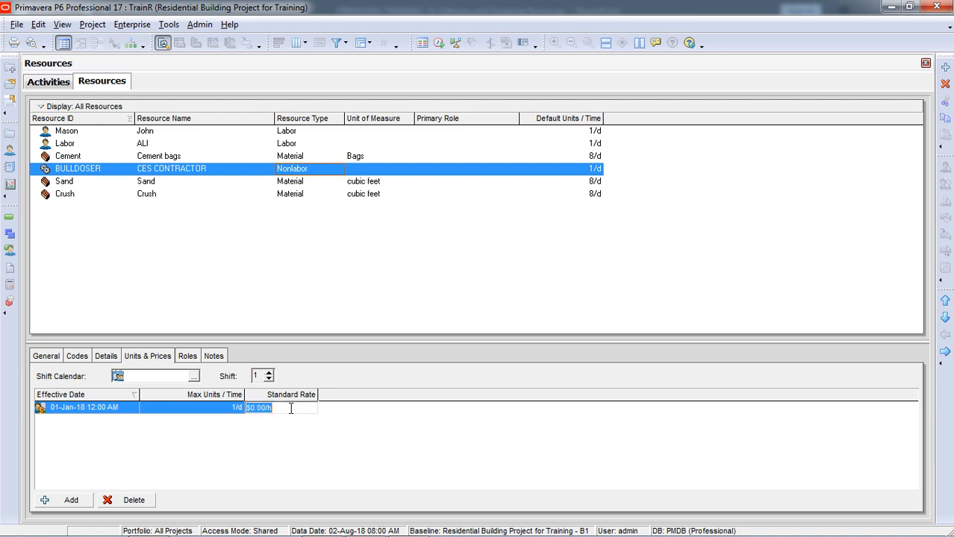
{"action": "left_click", "coordinate": [291, 409]}
{"action": "key", "text": "BackSpace"}
{"action": "key", "text": "BackSpace"}
{"action": "key", "text": "BackSpace"}
{"action": "key", "text": "BackSpace"}
{"action": "key", "text": "BackSpace"}
{"action": "key", "text": "BackSpace"}
{"action": "key", "text": "BackSpace"}
{"action": "type", "text": "1500"}
{"action": "key", "text": "Return"}
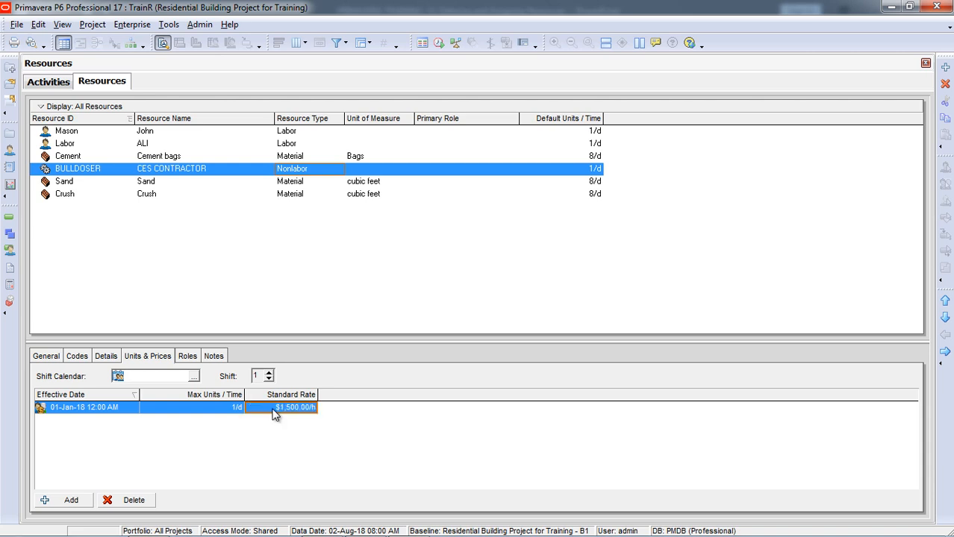
Step: Set the BULLDOSER resource's maximum units per time to 4/d
{"action": "left_click", "coordinate": [223, 404]}
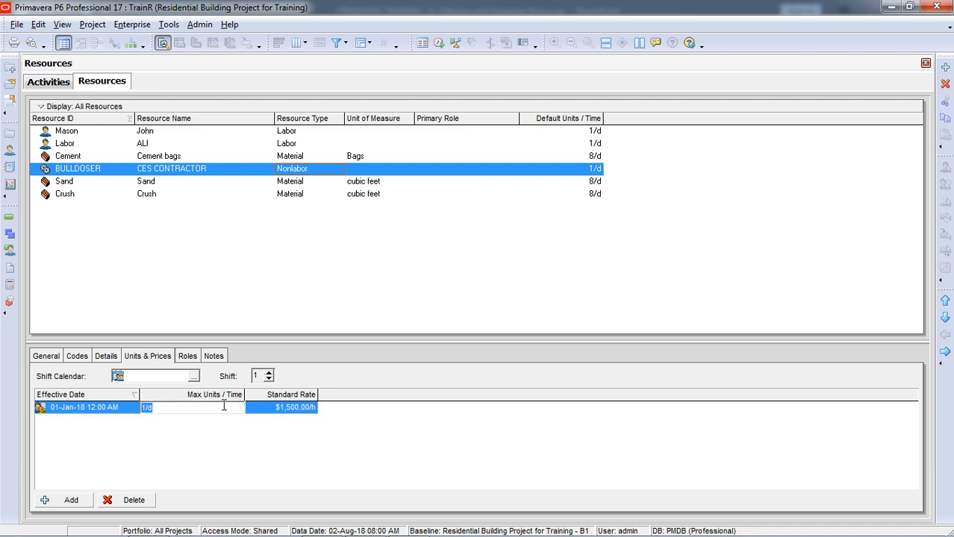
{"action": "type", "text": "4"}
{"action": "key", "text": "Return"}
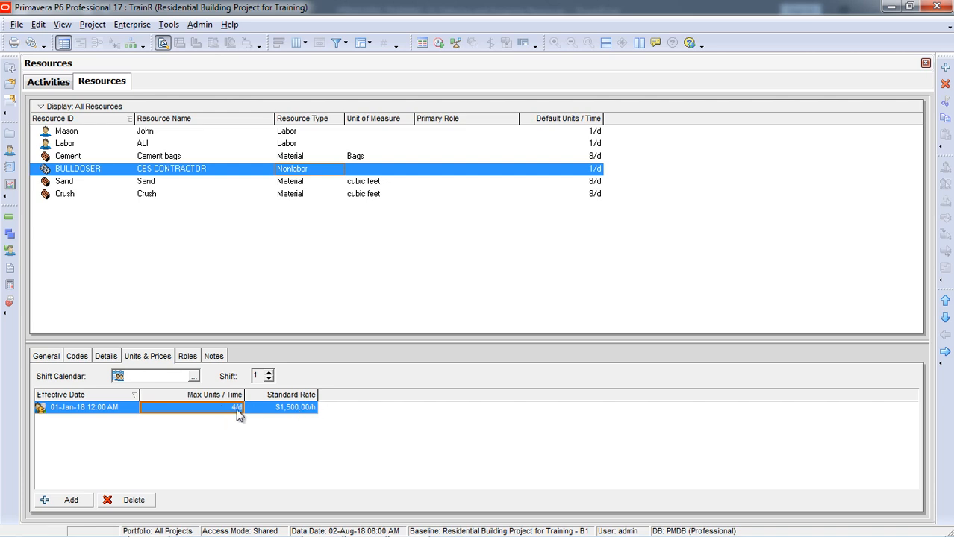
Step: Set the BULLDOSER resource's maximum units per time to 8/d
{"action": "left_click", "coordinate": [218, 408]}
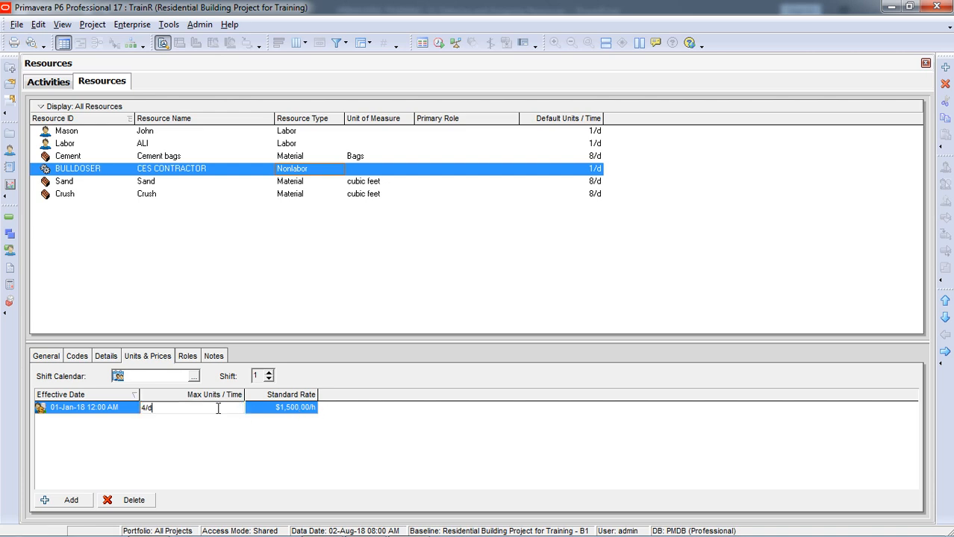
{"action": "key", "text": "BackSpace"}
{"action": "type", "text": "8"}
{"action": "key", "text": "Return"}
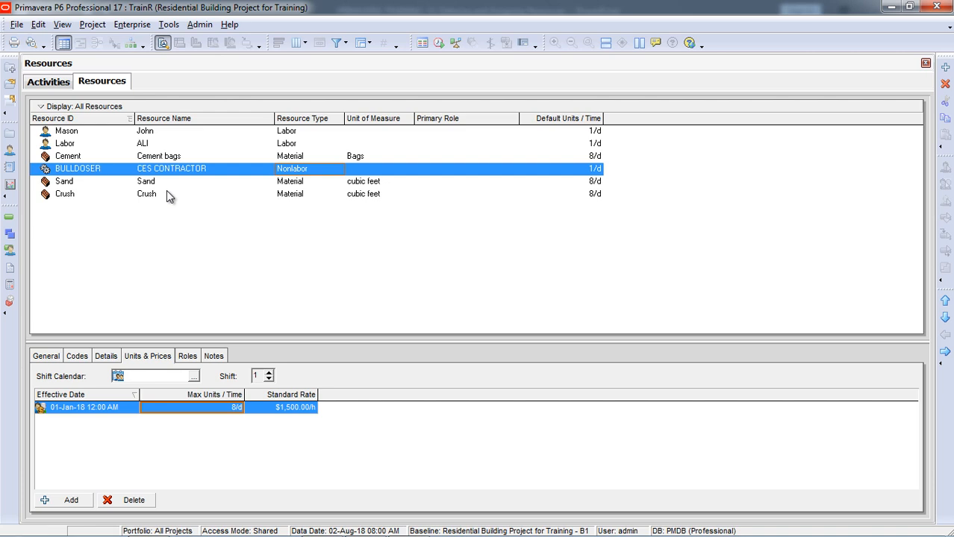
Step: Mark the KickOff Meeting activity as started in the project's activities
{"action": "left_click", "coordinate": [44, 82]}
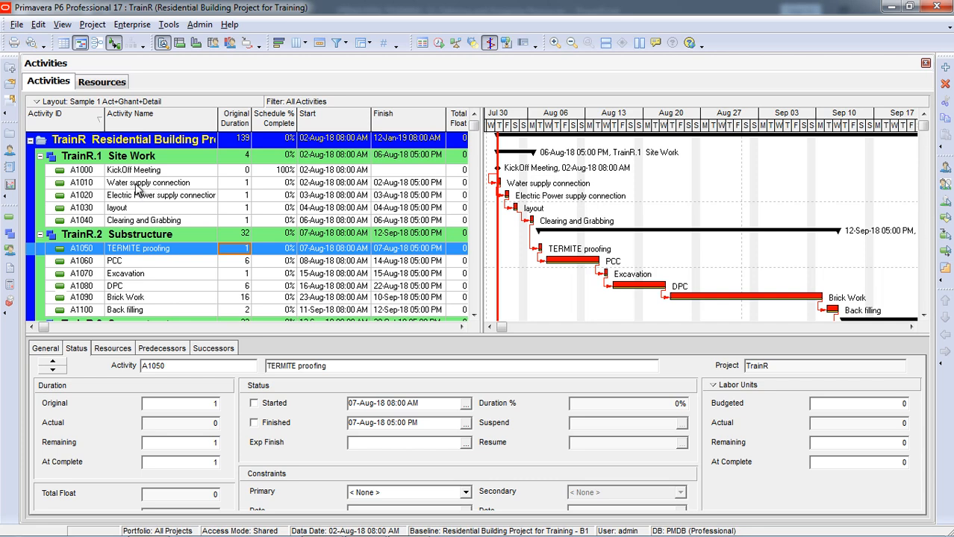
{"action": "left_click", "coordinate": [135, 171]}
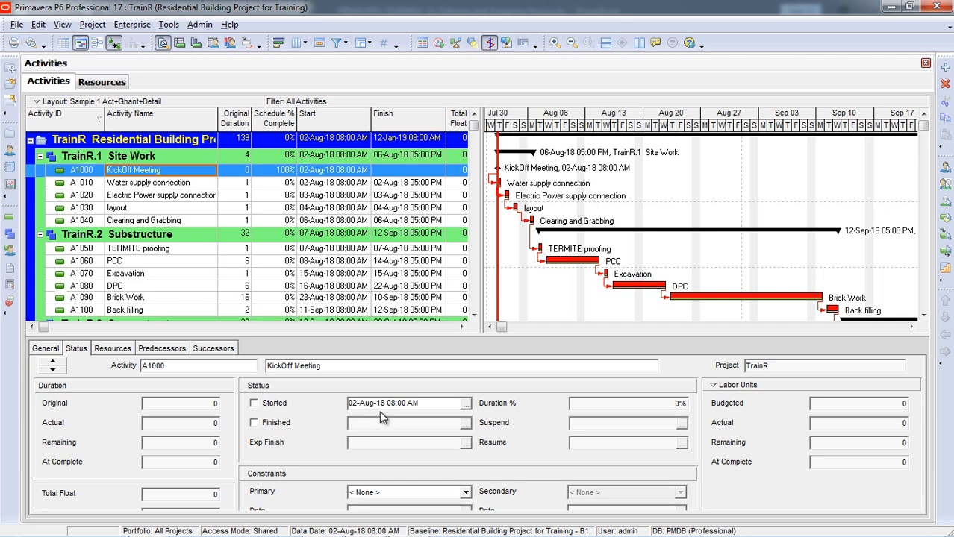
{"action": "left_click", "coordinate": [254, 404]}
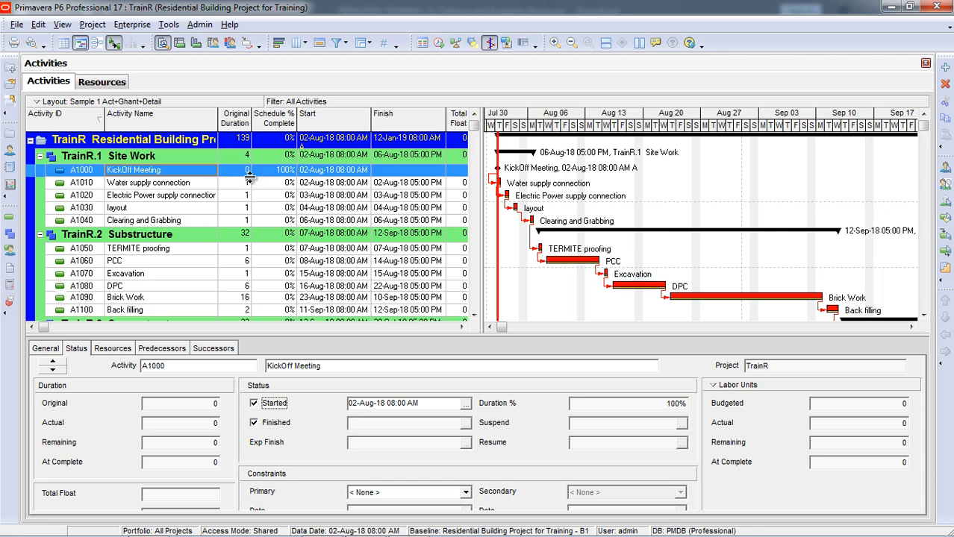
Step: Assign the Labor resource to the Water supply connection activity
{"action": "left_click", "coordinate": [192, 184]}
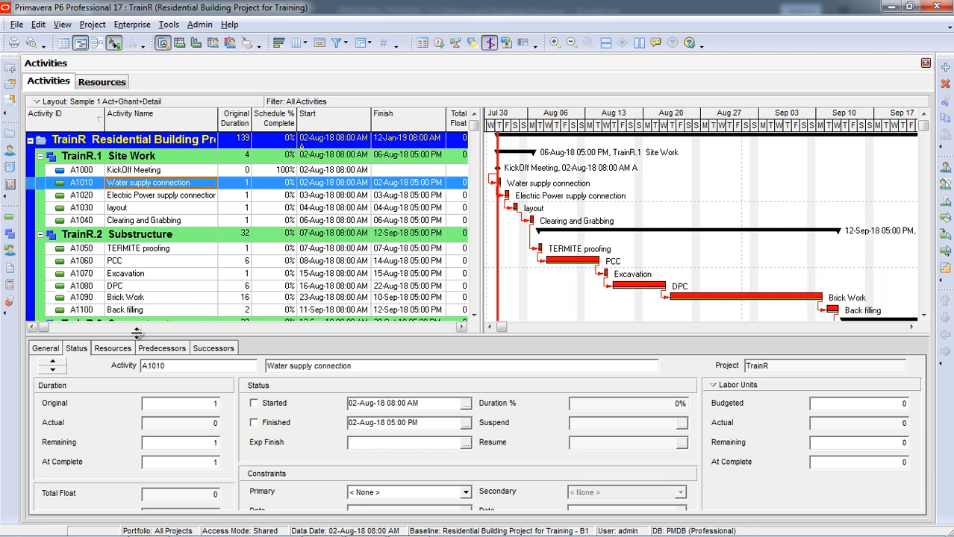
{"action": "left_click", "coordinate": [116, 349]}
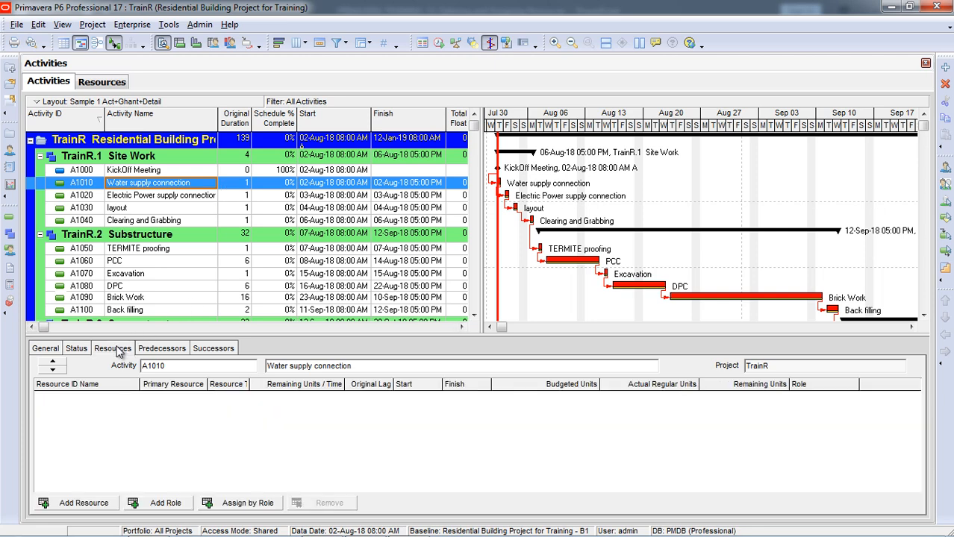
{"action": "left_click", "coordinate": [84, 505]}
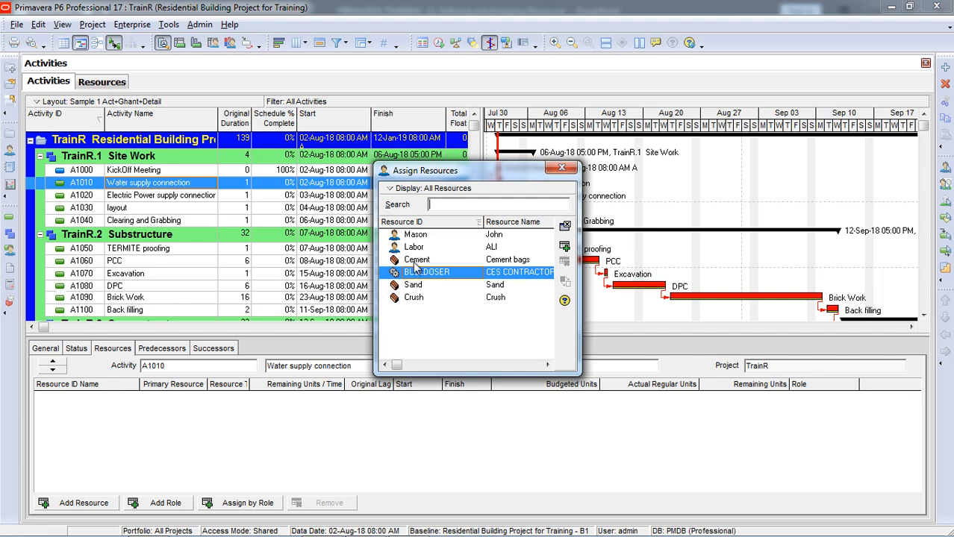
{"action": "double_click", "coordinate": [415, 248]}
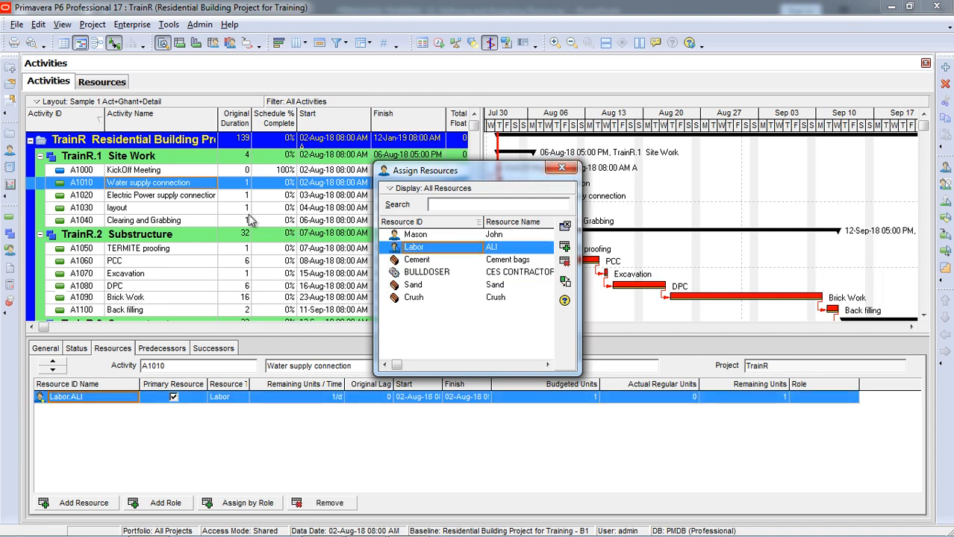
Step: Assign the Labor resource to the Electric Power supply connection activity, keeping only one Labor assignment by deleting the duplicate
{"action": "left_click", "coordinate": [209, 197]}
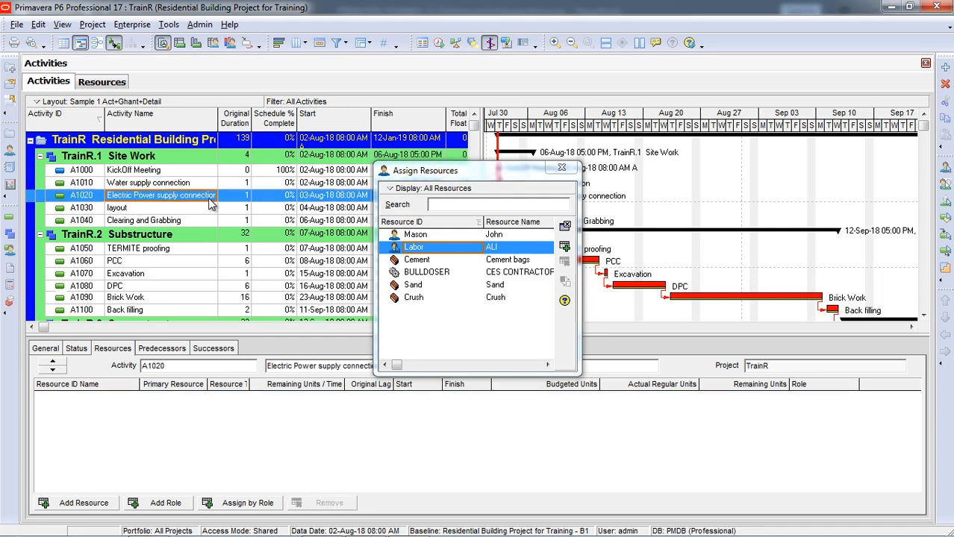
{"action": "left_click", "coordinate": [564, 247]}
{"action": "left_click", "coordinate": [565, 247]}
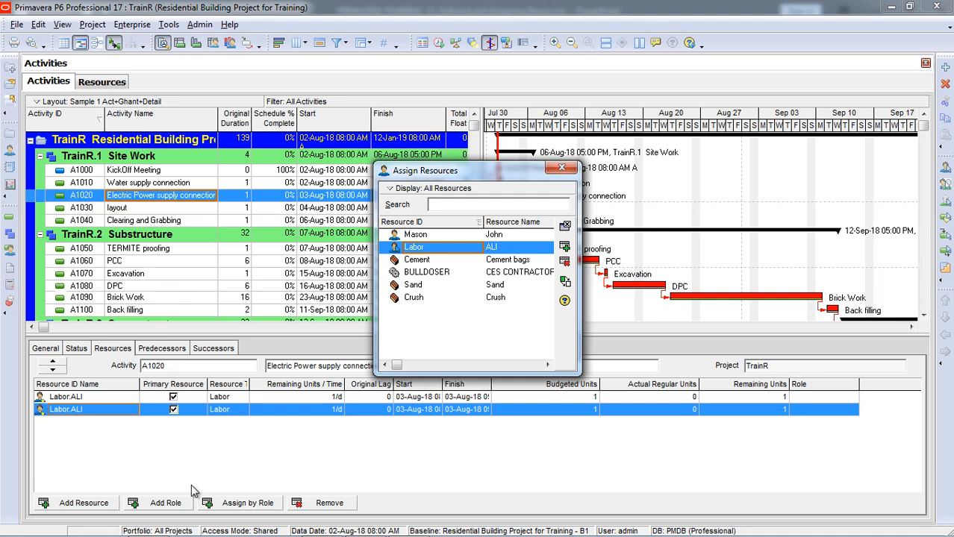
{"action": "left_click", "coordinate": [312, 499]}
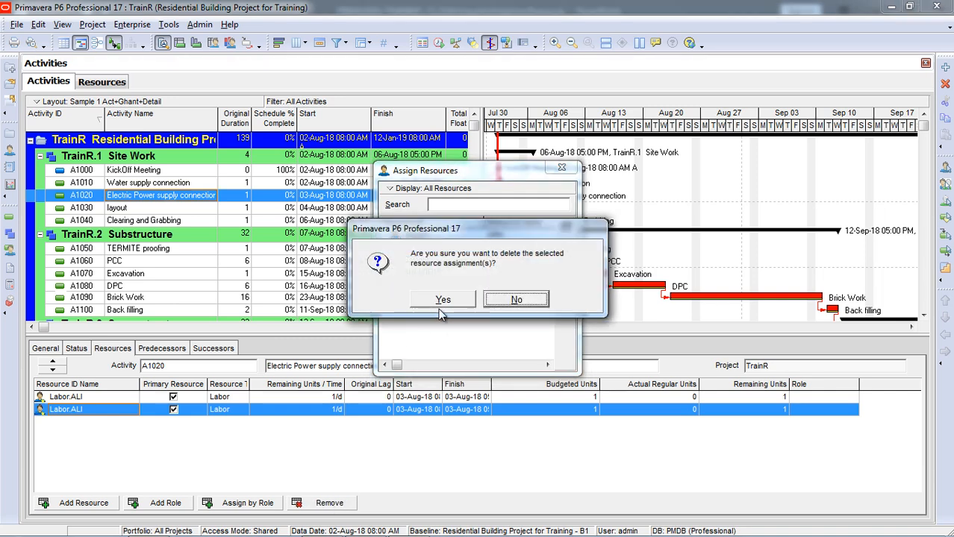
{"action": "left_click", "coordinate": [443, 301]}
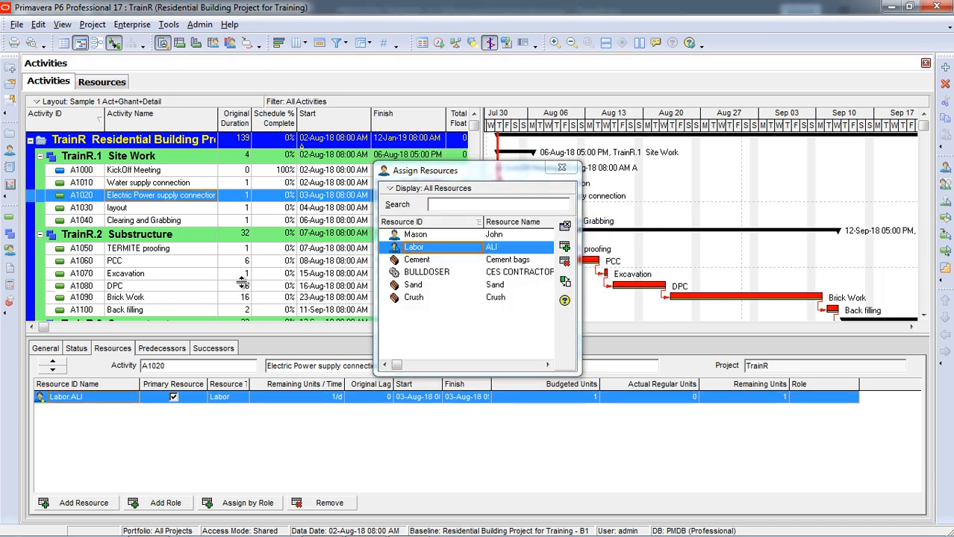
Step: Assign the Mason resource to the layout activity, and Labor and BULLDOSER to Clearing and Grabbing
{"action": "left_click", "coordinate": [131, 209]}
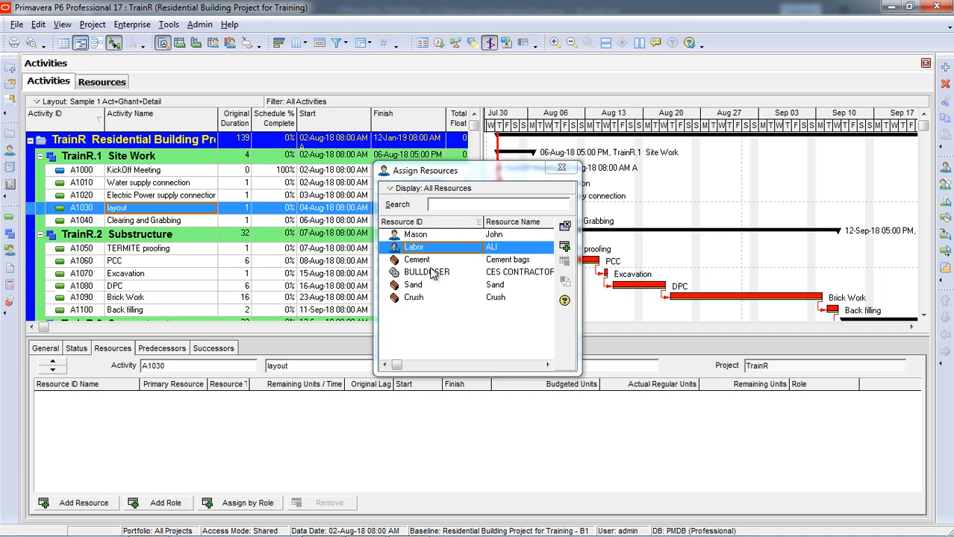
{"action": "double_click", "coordinate": [502, 236]}
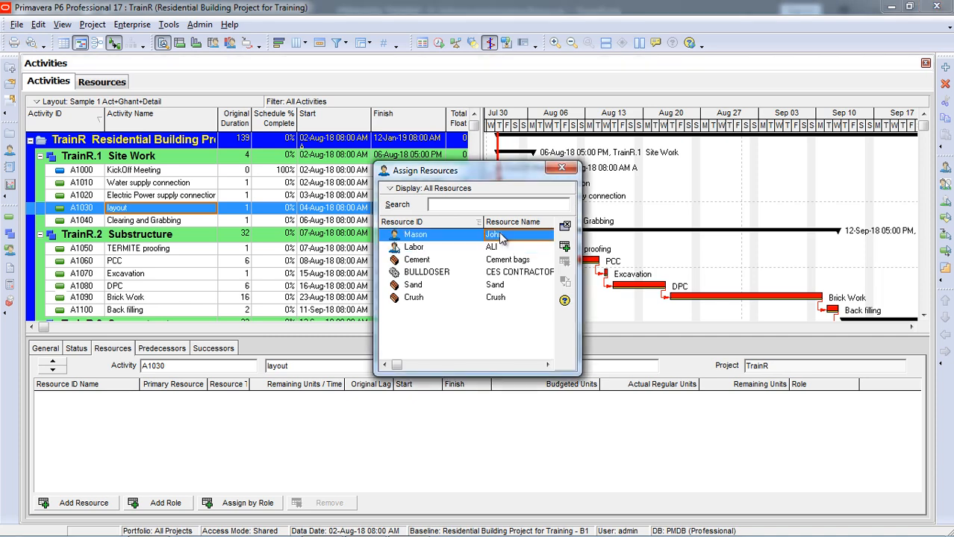
{"action": "left_click", "coordinate": [191, 221]}
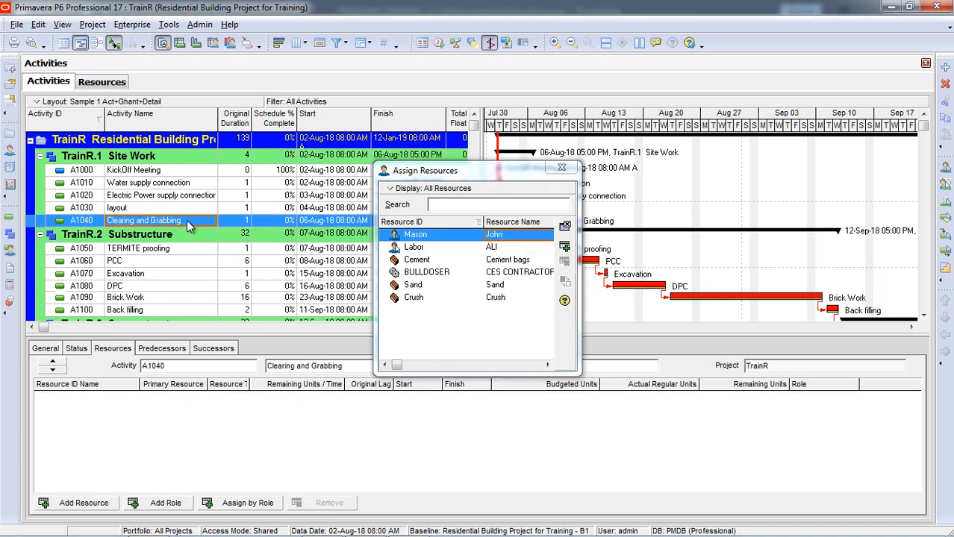
{"action": "double_click", "coordinate": [500, 249]}
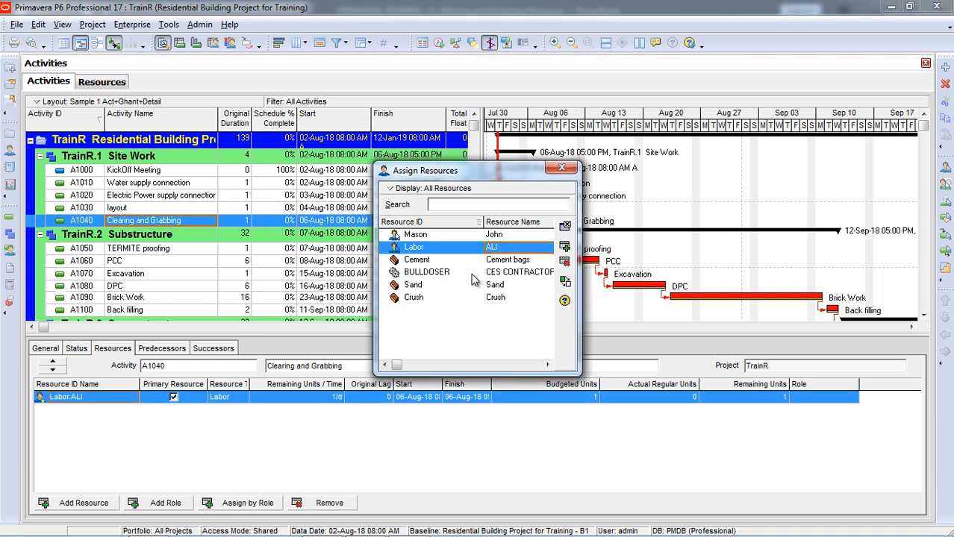
{"action": "double_click", "coordinate": [508, 274]}
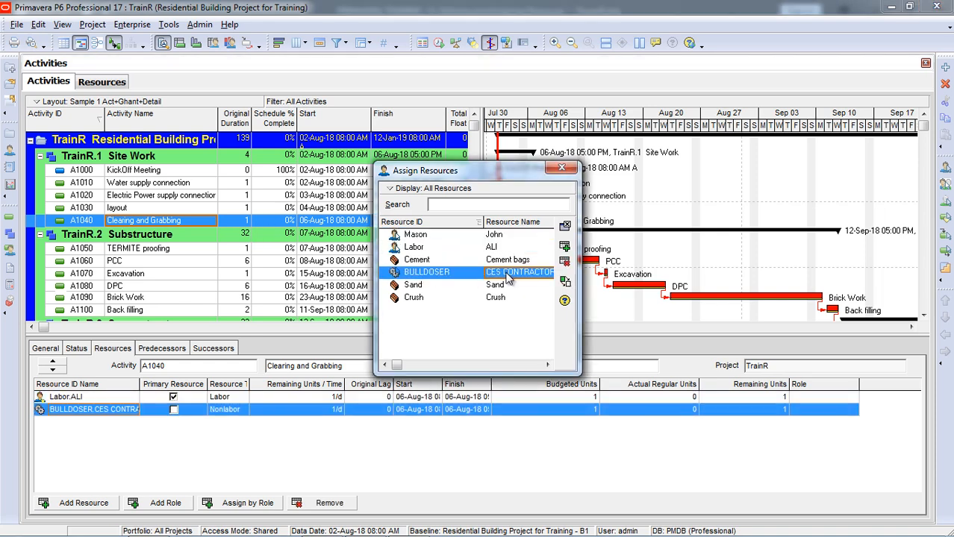
{"action": "left_click", "coordinate": [561, 167]}
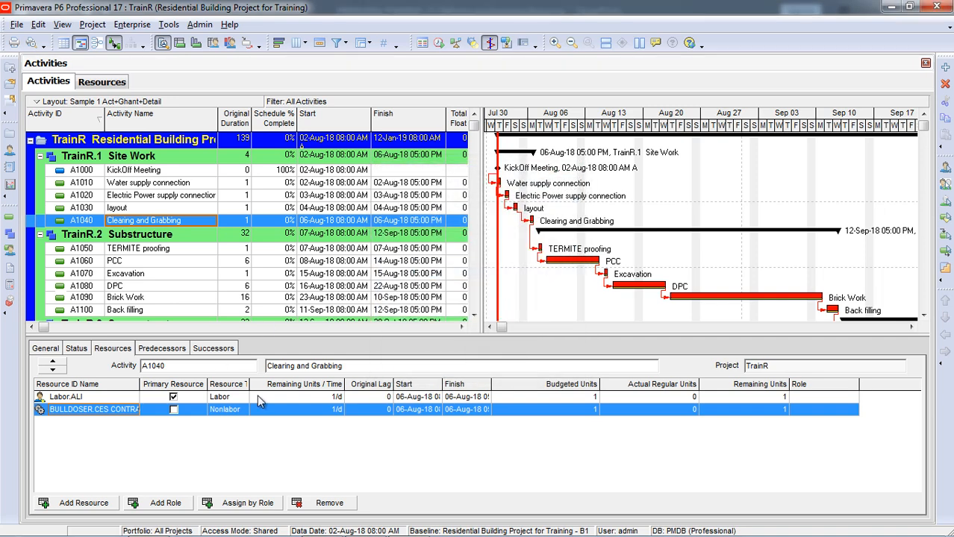
Step: Mark the Electric Power supply connection activity as started
{"action": "left_click", "coordinate": [153, 174]}
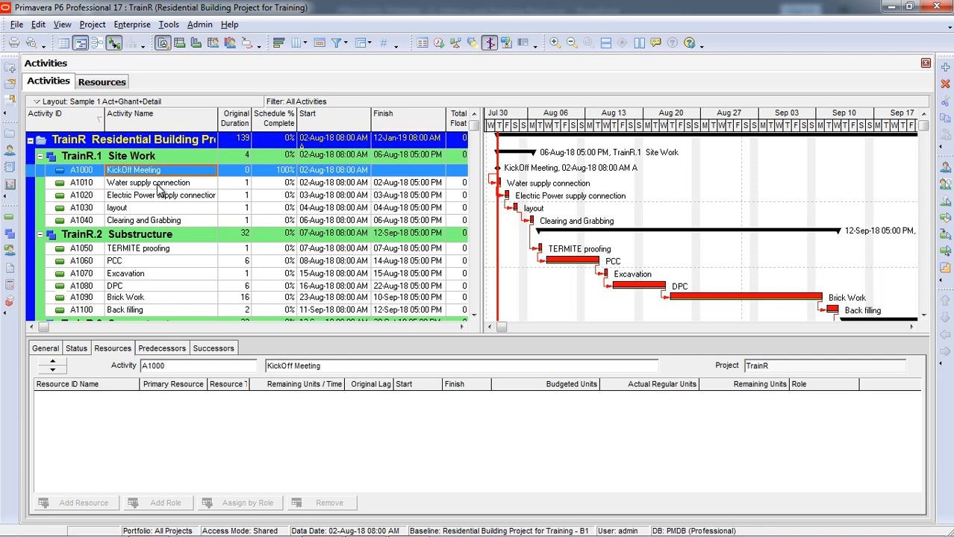
{"action": "left_click", "coordinate": [159, 186]}
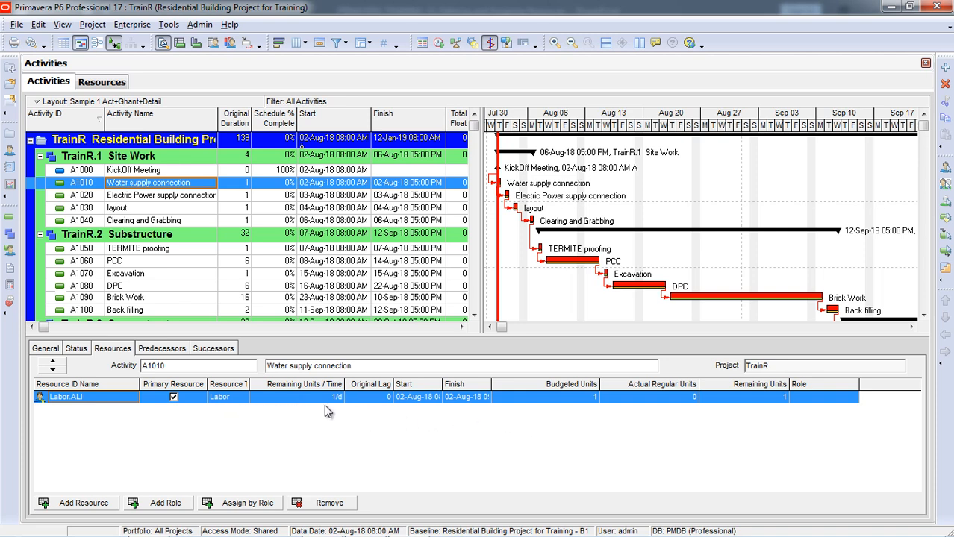
{"action": "left_click", "coordinate": [163, 200]}
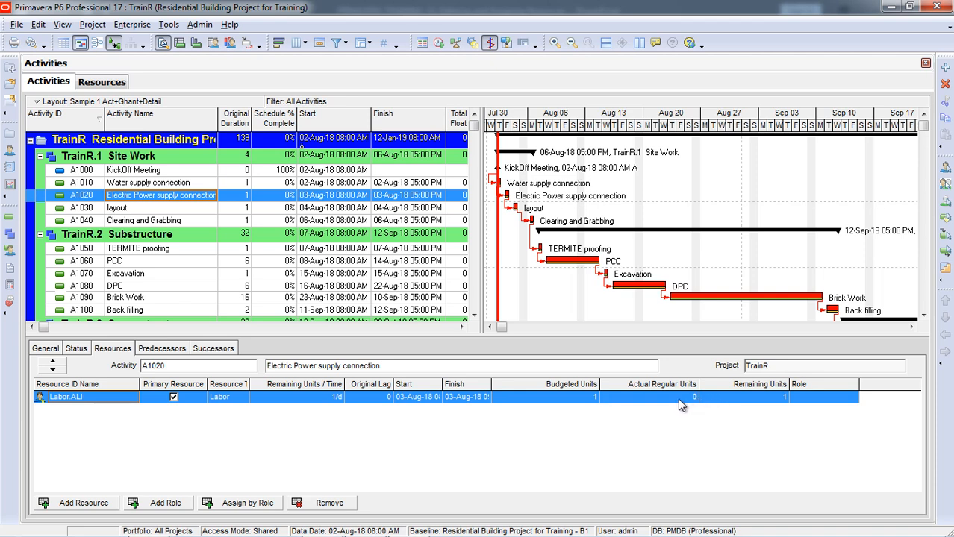
{"action": "left_click", "coordinate": [80, 348]}
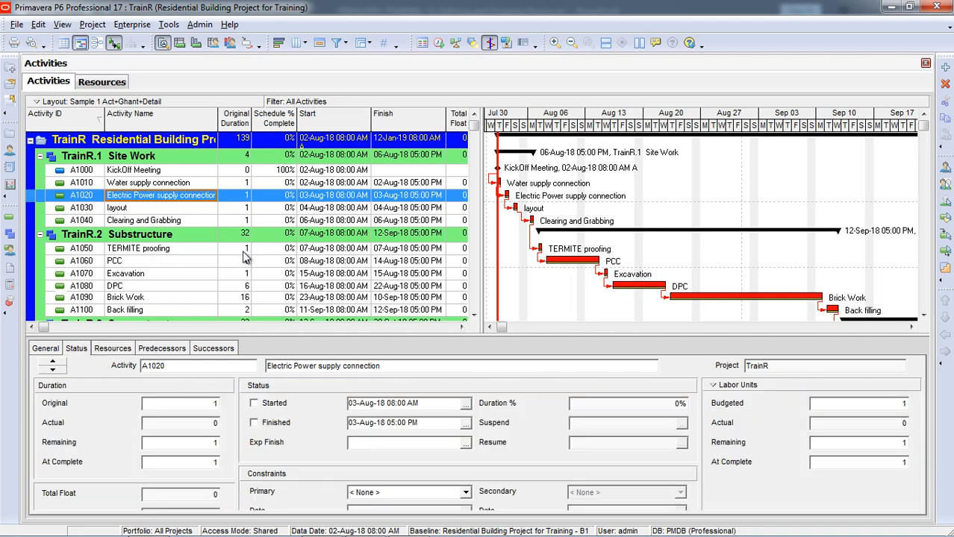
{"action": "left_click", "coordinate": [254, 403]}
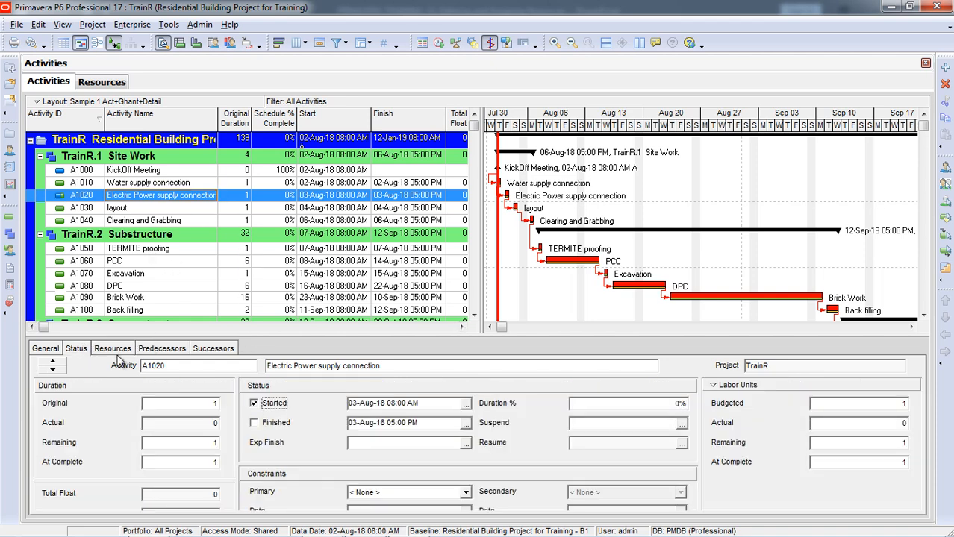
Step: Set the Labor assignment's actual regular units to 1 on the Electric Power supply connection activity
{"action": "left_click", "coordinate": [129, 348]}
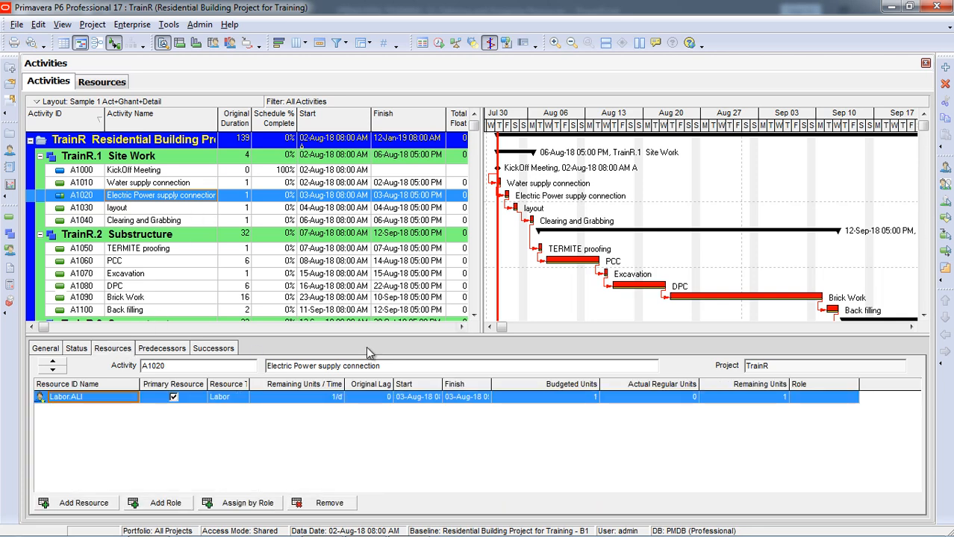
{"action": "left_click", "coordinate": [669, 398]}
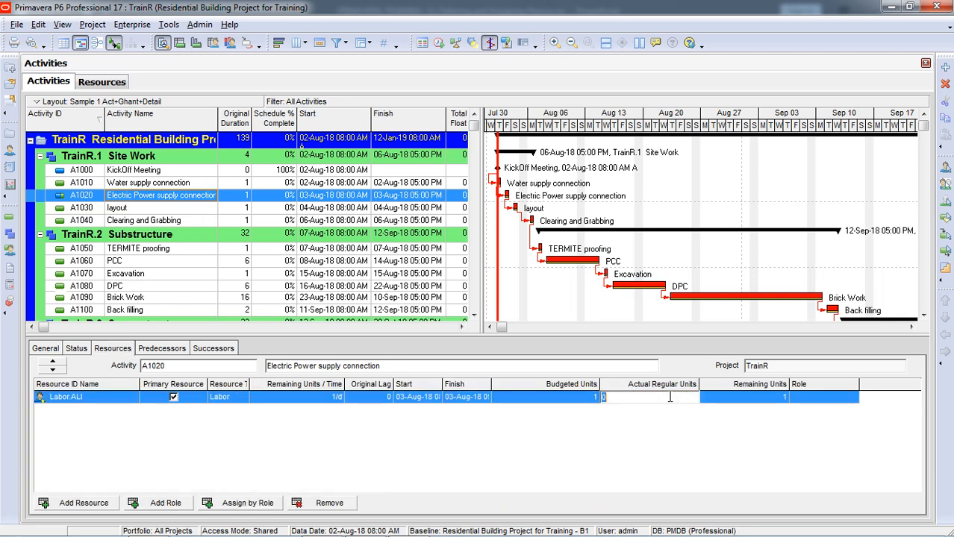
{"action": "type", "text": "1"}
{"action": "key", "text": "Return"}
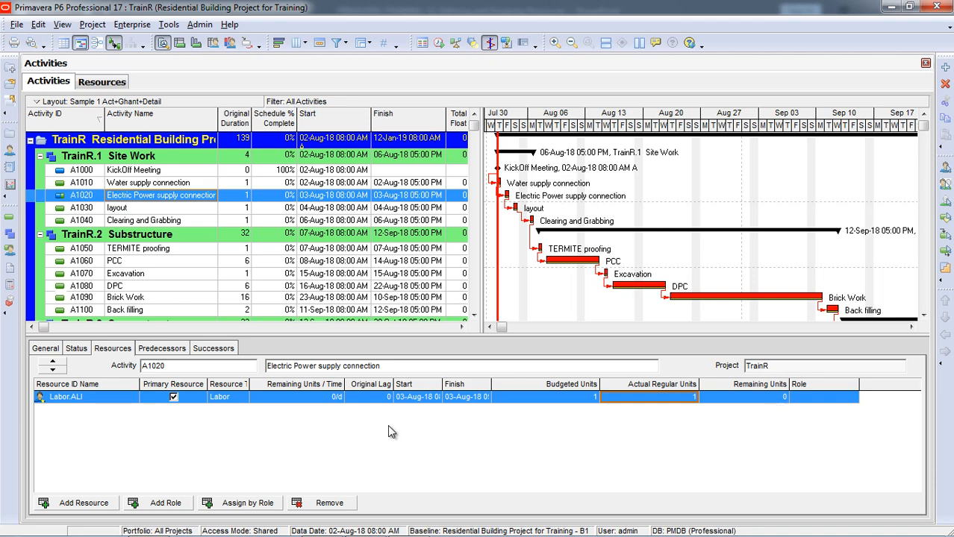
Step: Try to set the Mason assignment's actual regular units to 1 on the layout activity
{"action": "left_click", "coordinate": [171, 210]}
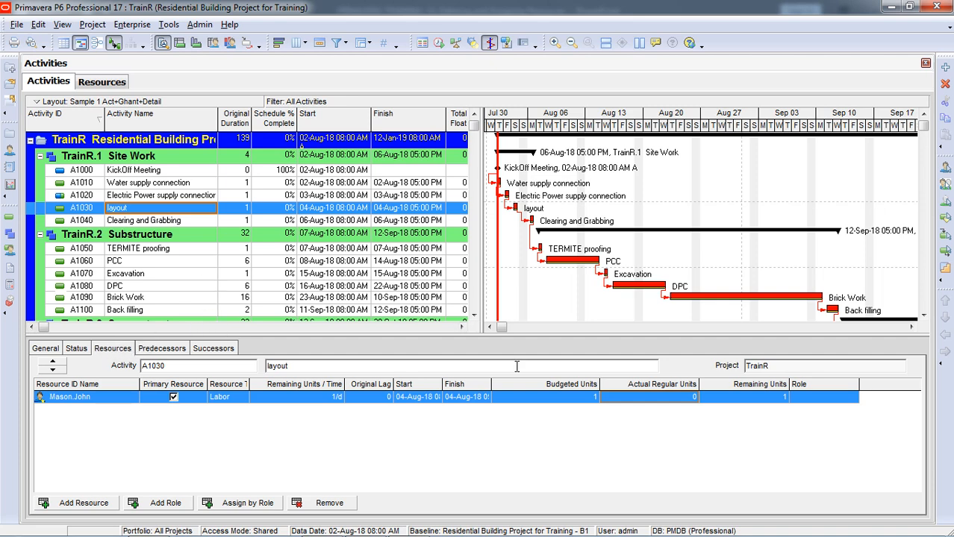
{"action": "left_click", "coordinate": [656, 401]}
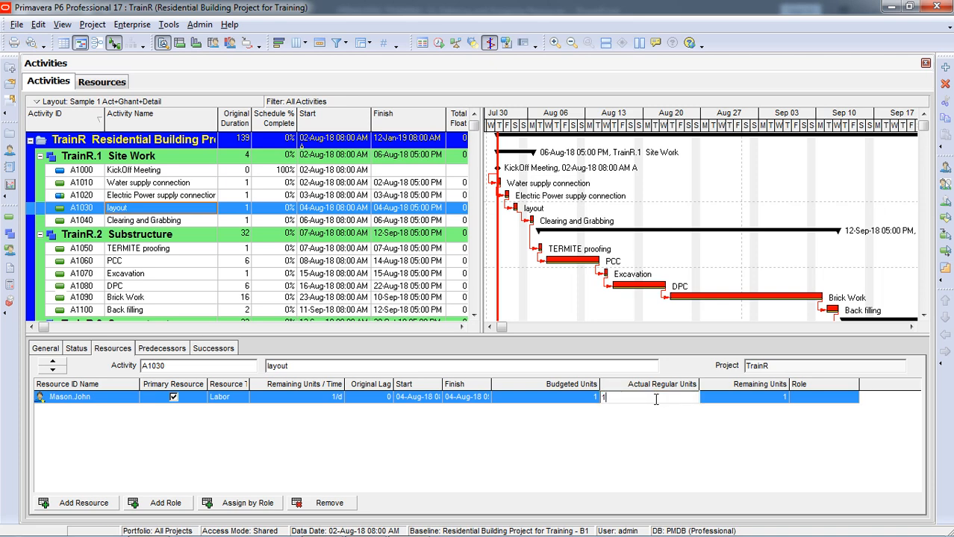
{"action": "key", "text": "Return"}
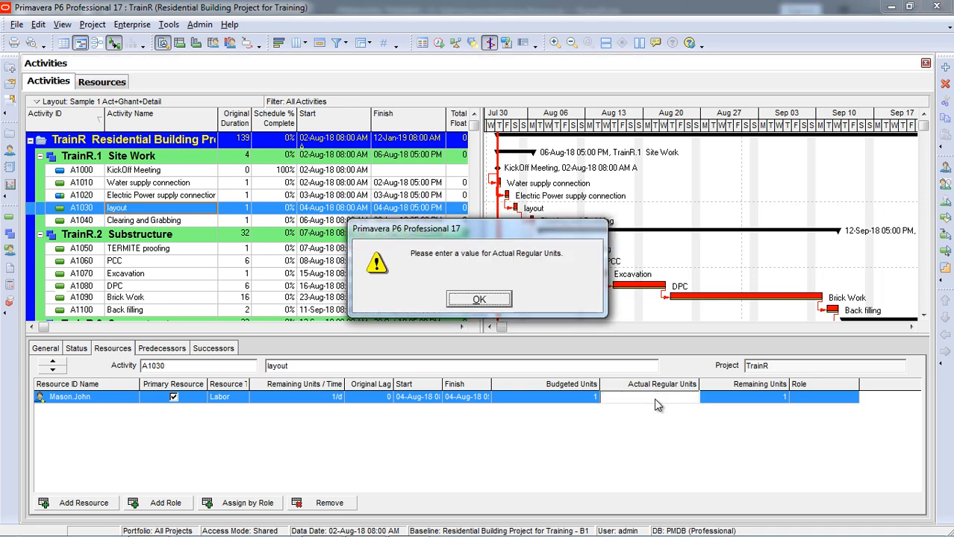
{"action": "key", "text": "Return"}
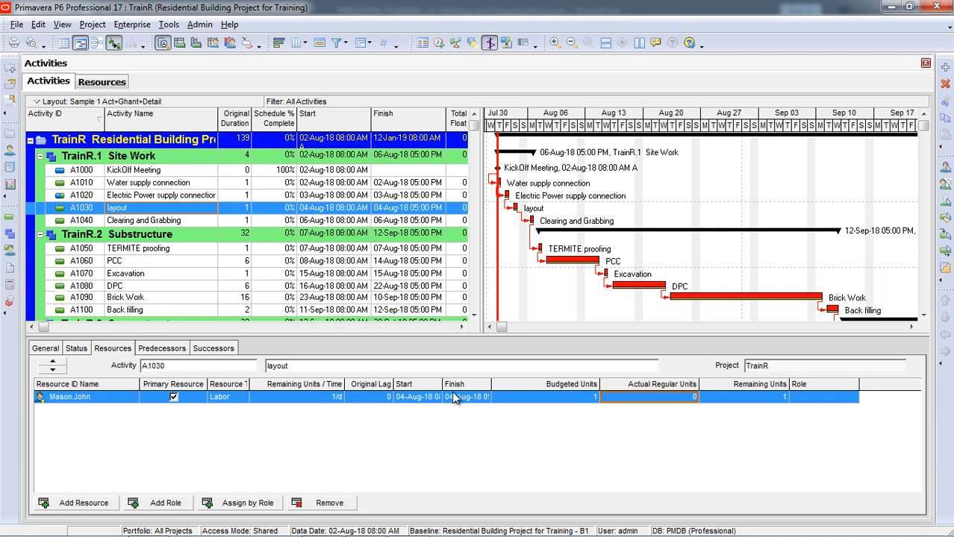
Step: Mark the Water supply connection activity as both started and finished
{"action": "left_click", "coordinate": [79, 350]}
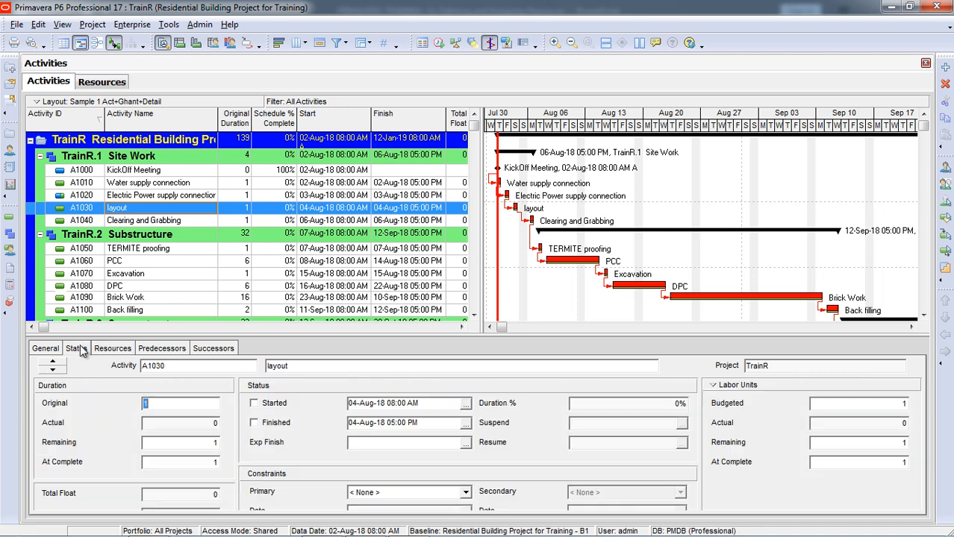
{"action": "left_click", "coordinate": [185, 172]}
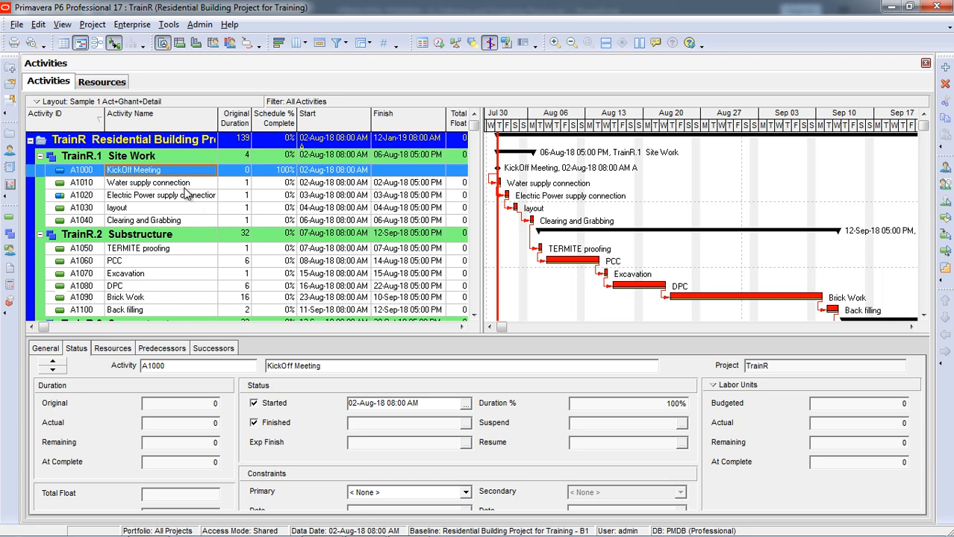
{"action": "left_click", "coordinate": [185, 184]}
{"action": "left_click", "coordinate": [255, 403]}
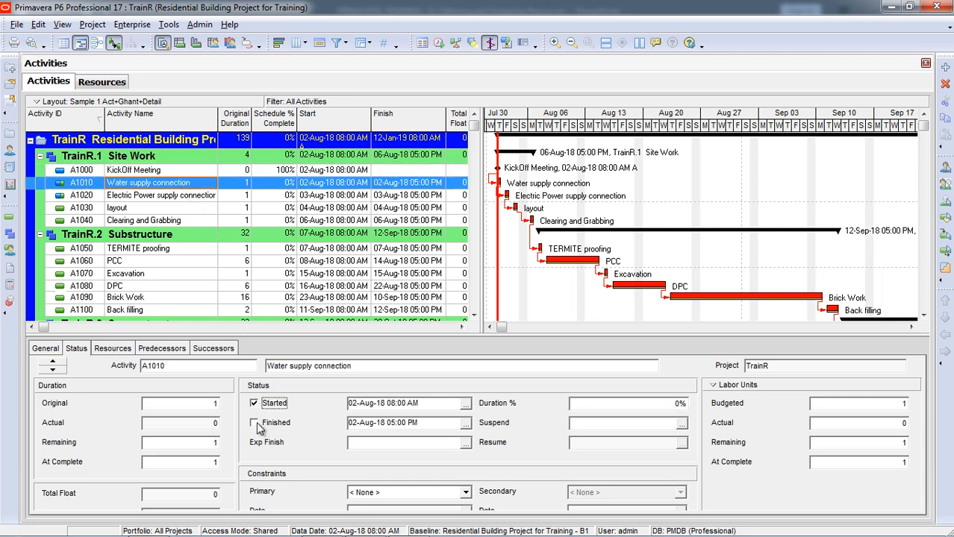
{"action": "left_click", "coordinate": [256, 423]}
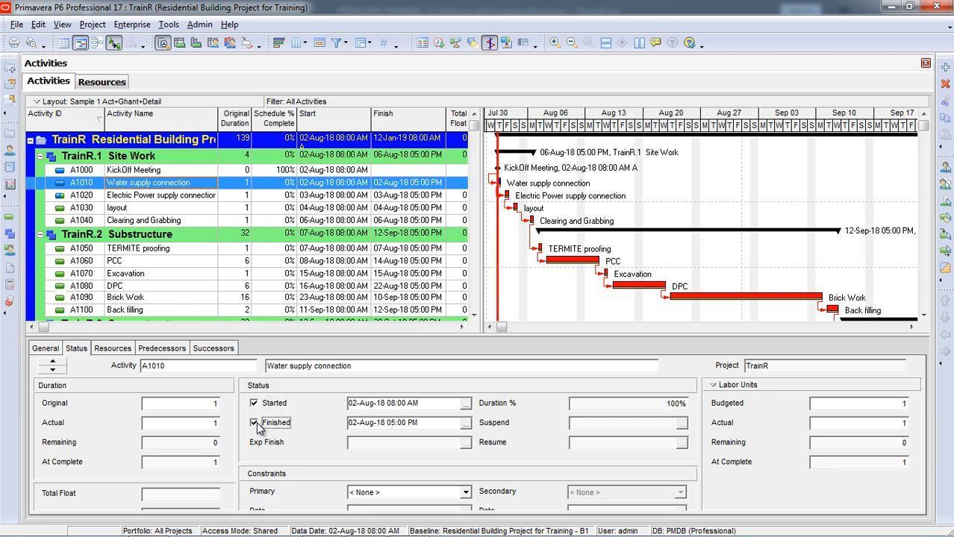
Step: Review the status and assigned resource units of the Electric Power supply connection and Water supply connection activities
{"action": "left_click", "coordinate": [135, 196]}
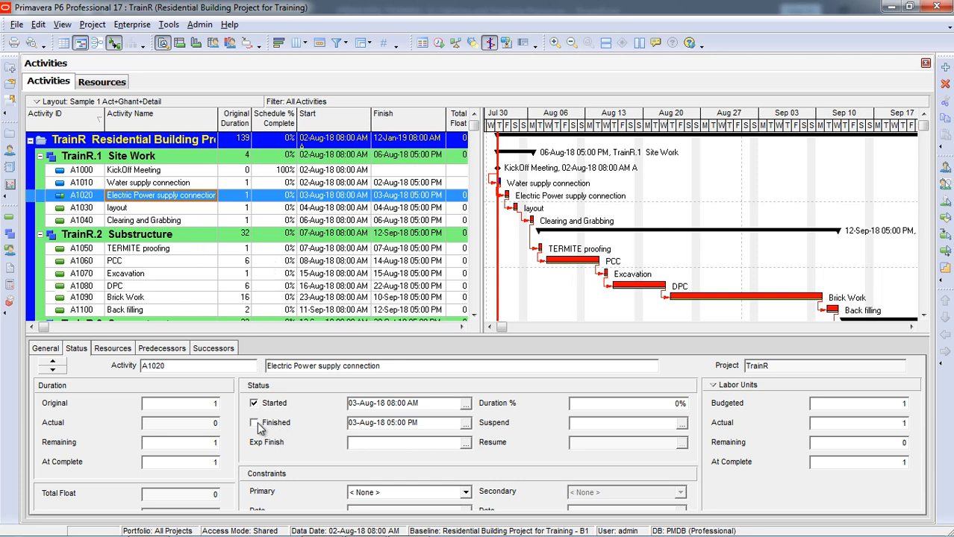
{"action": "left_click", "coordinate": [110, 350]}
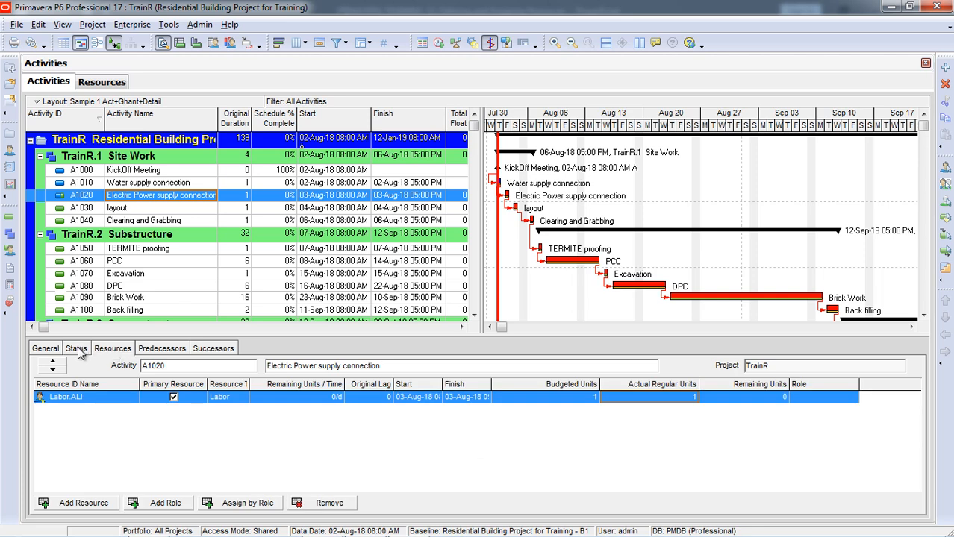
{"action": "left_click", "coordinate": [77, 351]}
{"action": "left_click", "coordinate": [152, 185]}
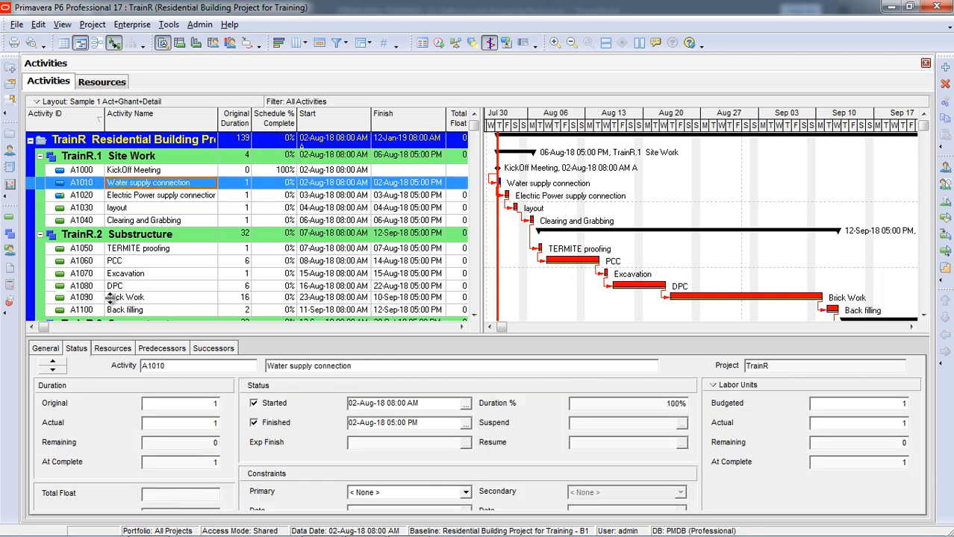
{"action": "left_click", "coordinate": [114, 348]}
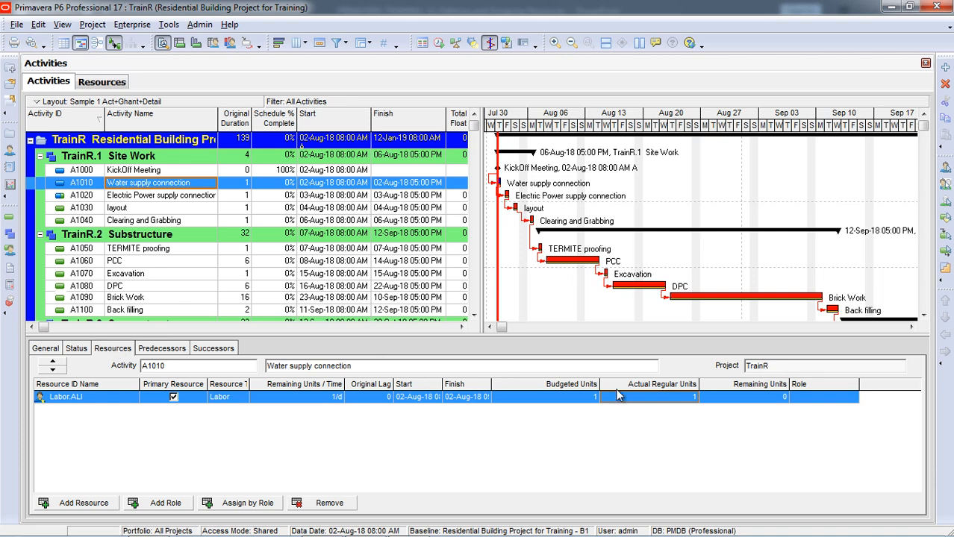
Step: Mark the layout activity as started and finished, and check the actual units of its Mason assignment
{"action": "left_click", "coordinate": [133, 211]}
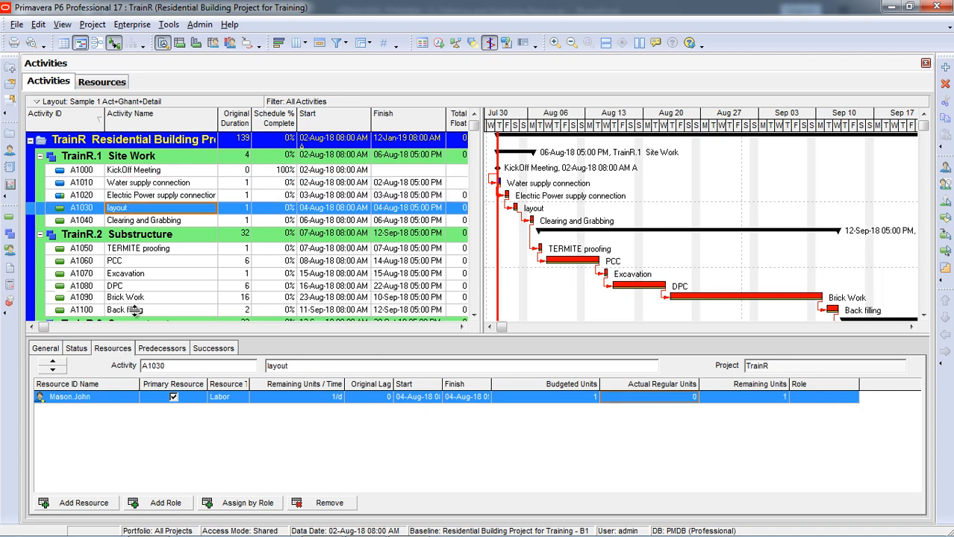
{"action": "left_click", "coordinate": [78, 350]}
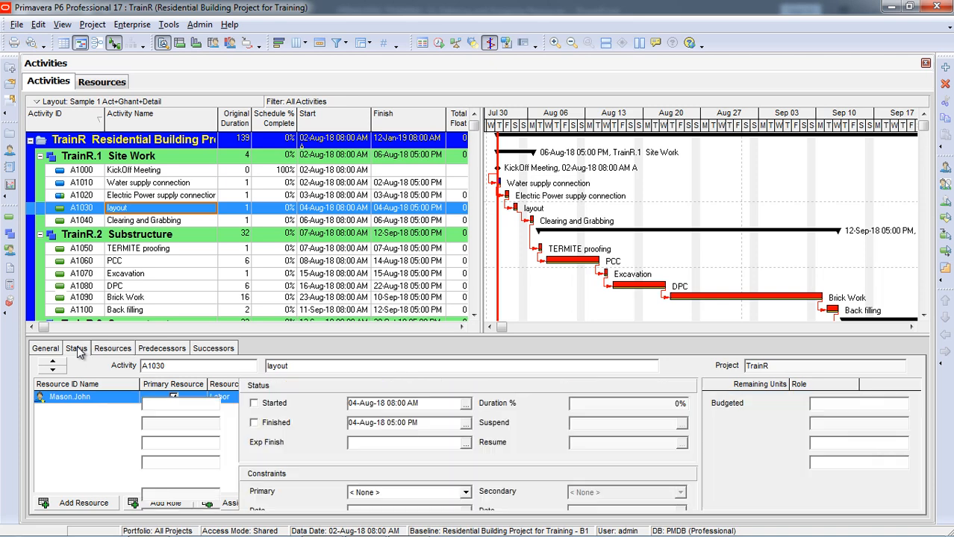
{"action": "left_click", "coordinate": [254, 404]}
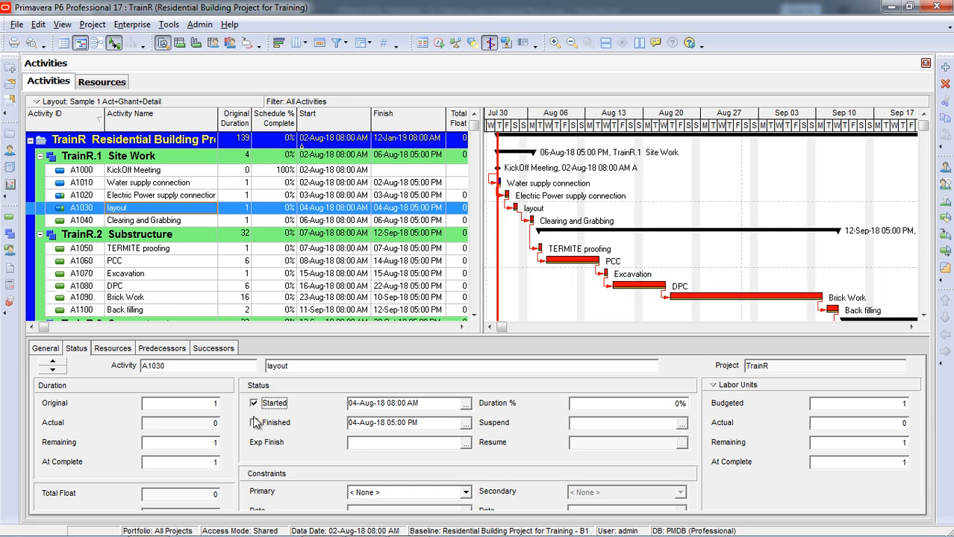
{"action": "left_click", "coordinate": [254, 423]}
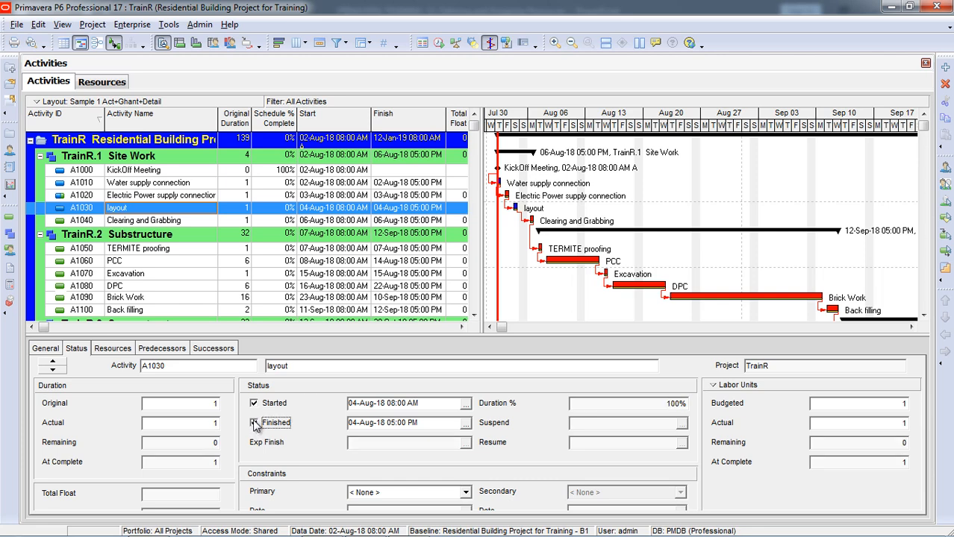
{"action": "left_click", "coordinate": [126, 352]}
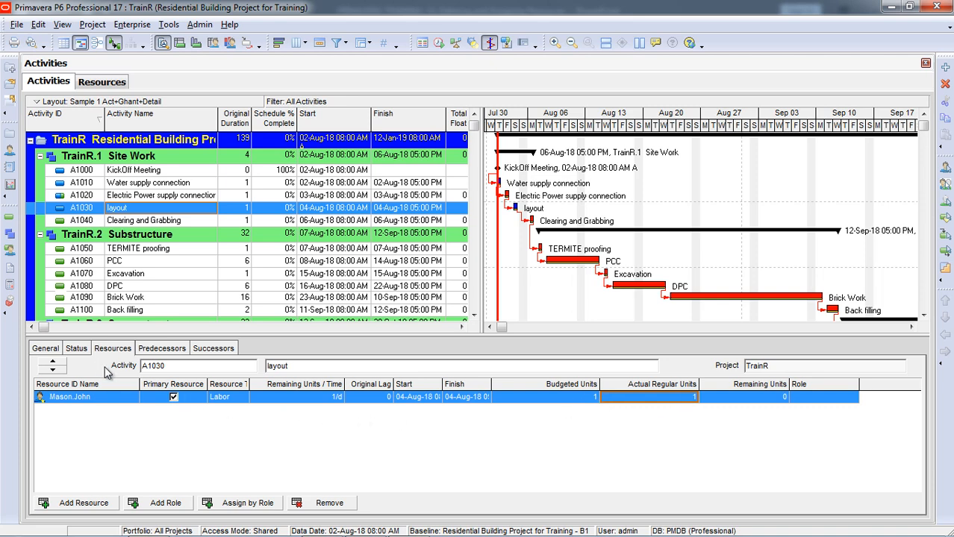
{"action": "left_click", "coordinate": [84, 353]}
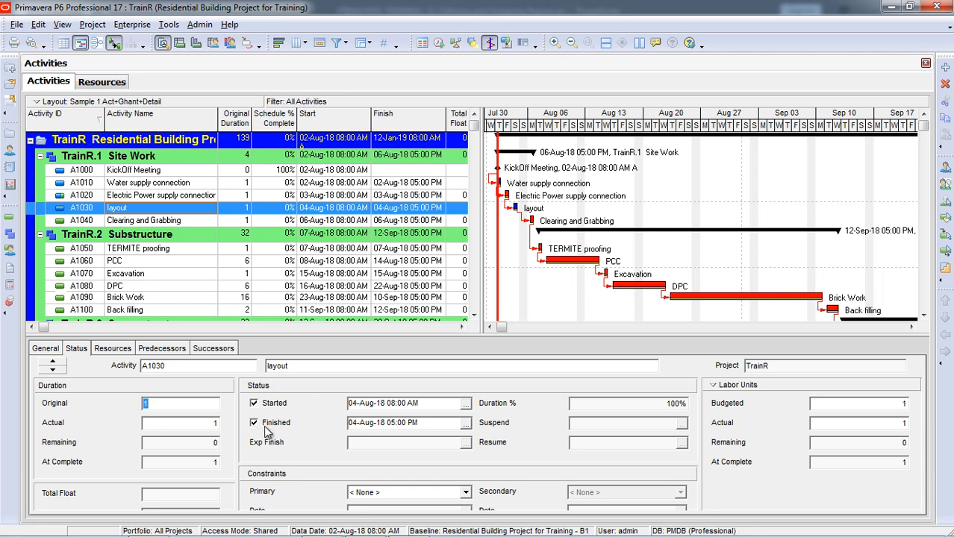
Step: Mark Clearing and Grabbing as started and finished with a finish date of 07-Aug-18 05:00 PM, and check its resource units
{"action": "left_click", "coordinate": [176, 221]}
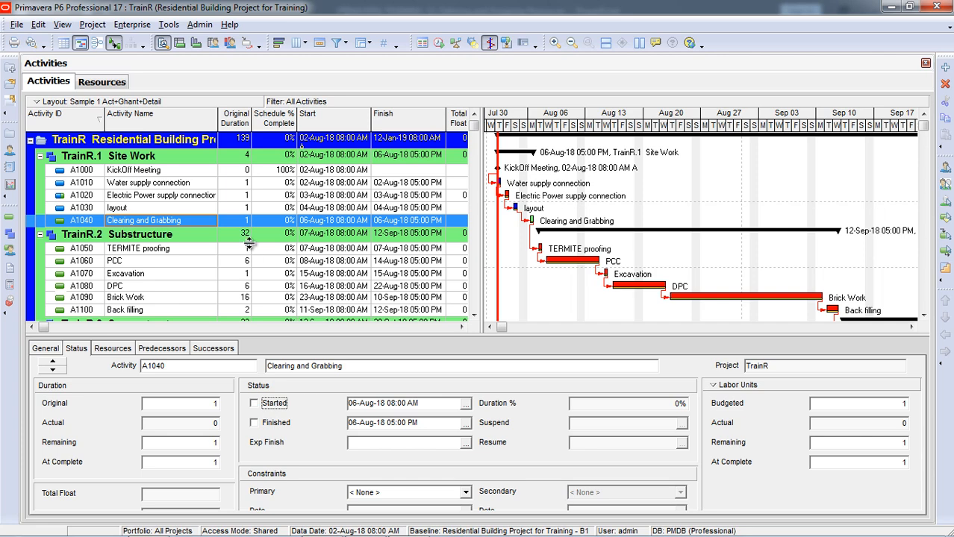
{"action": "left_click", "coordinate": [255, 404]}
{"action": "left_click", "coordinate": [466, 424]}
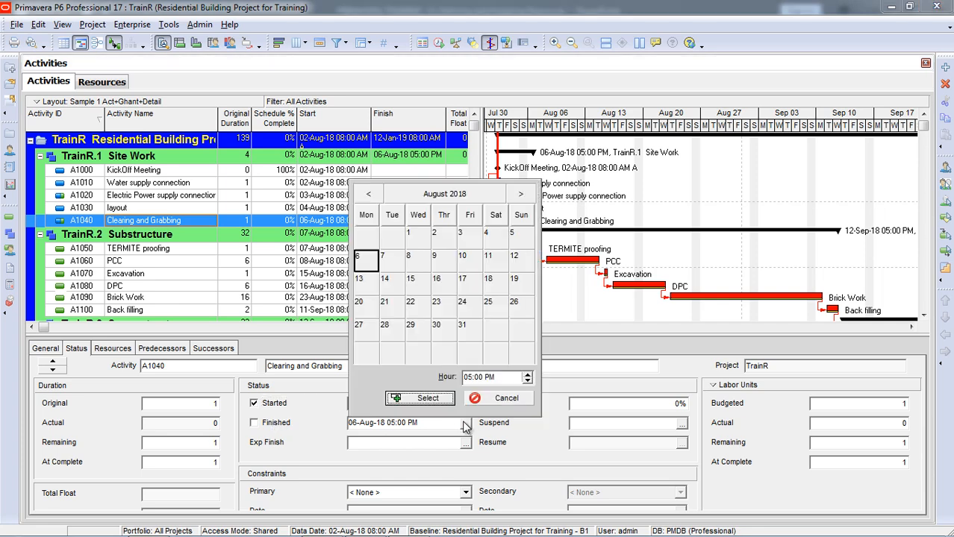
{"action": "left_click", "coordinate": [394, 267]}
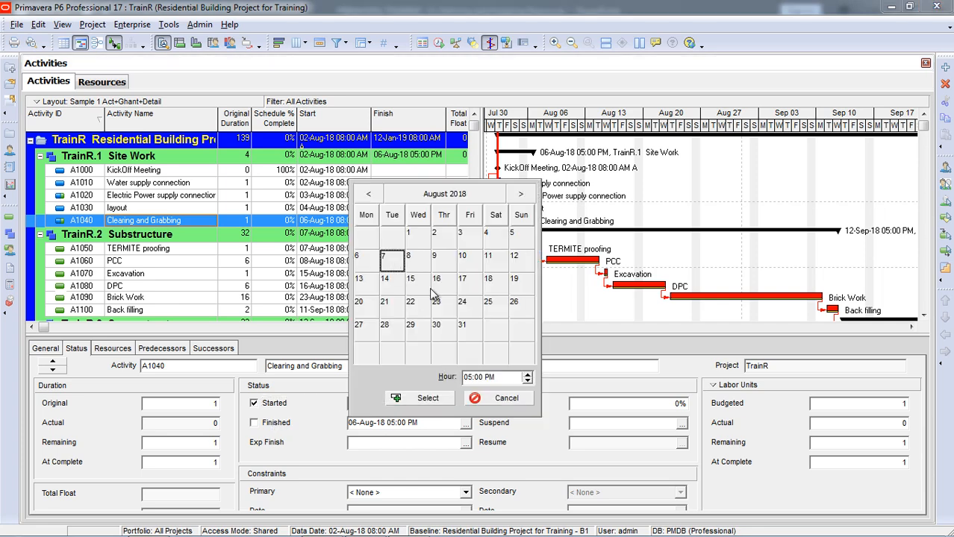
{"action": "left_click", "coordinate": [510, 377]}
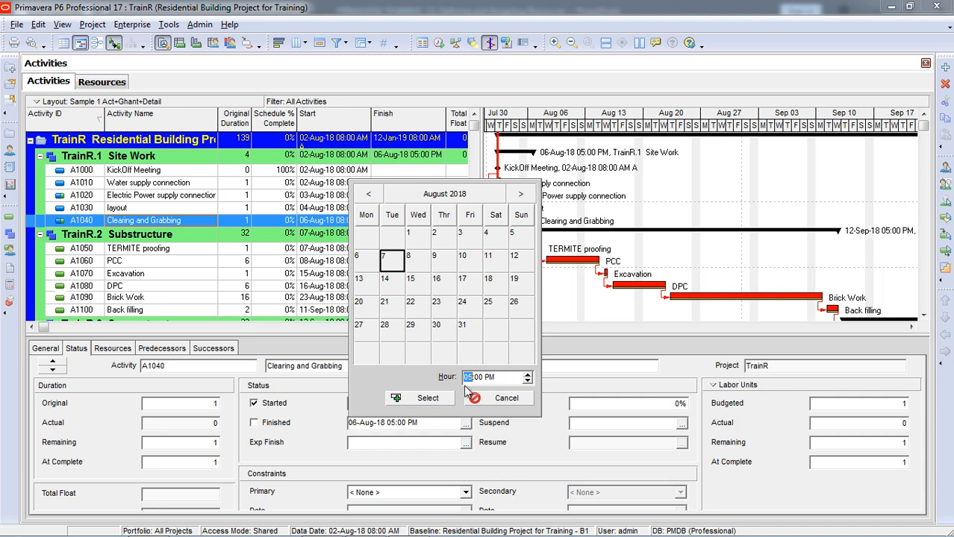
{"action": "left_click", "coordinate": [427, 397]}
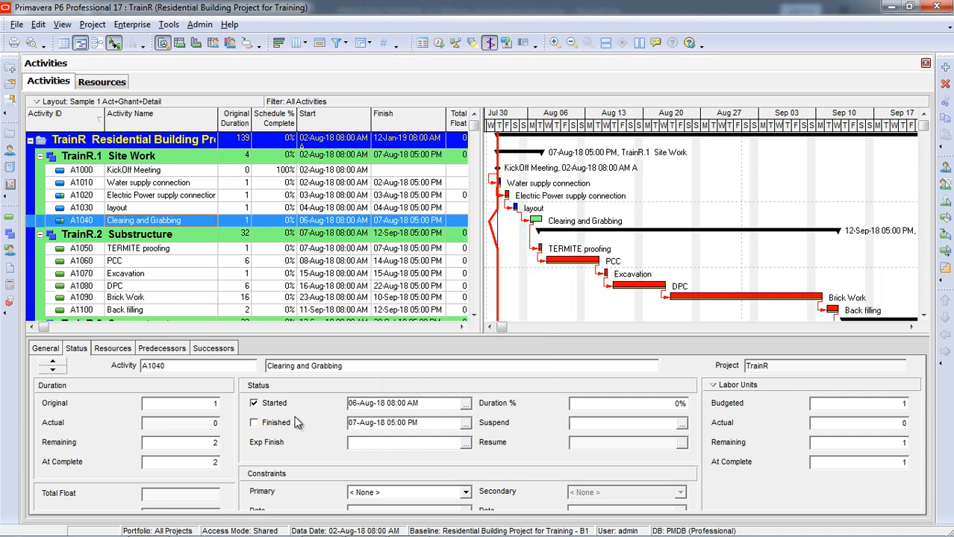
{"action": "left_click", "coordinate": [256, 423]}
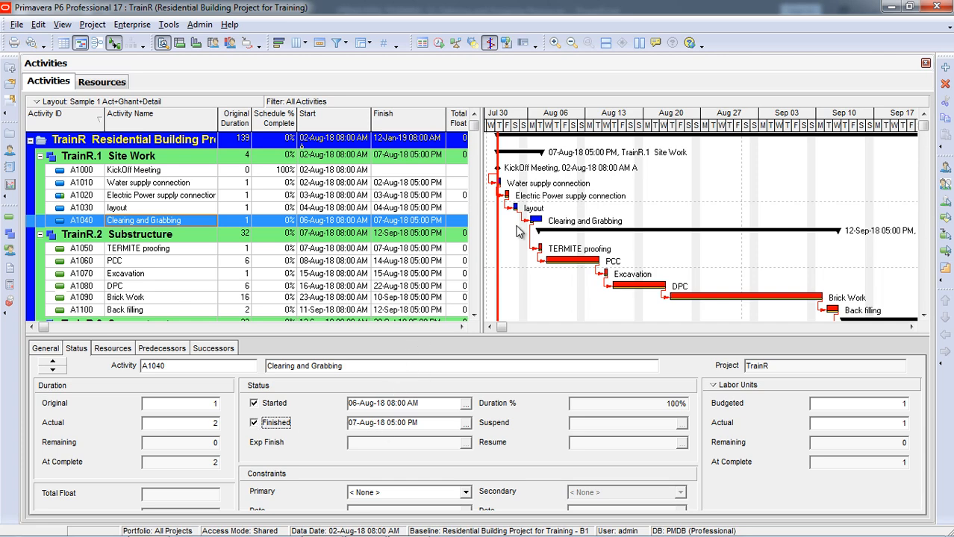
{"action": "left_click", "coordinate": [116, 349]}
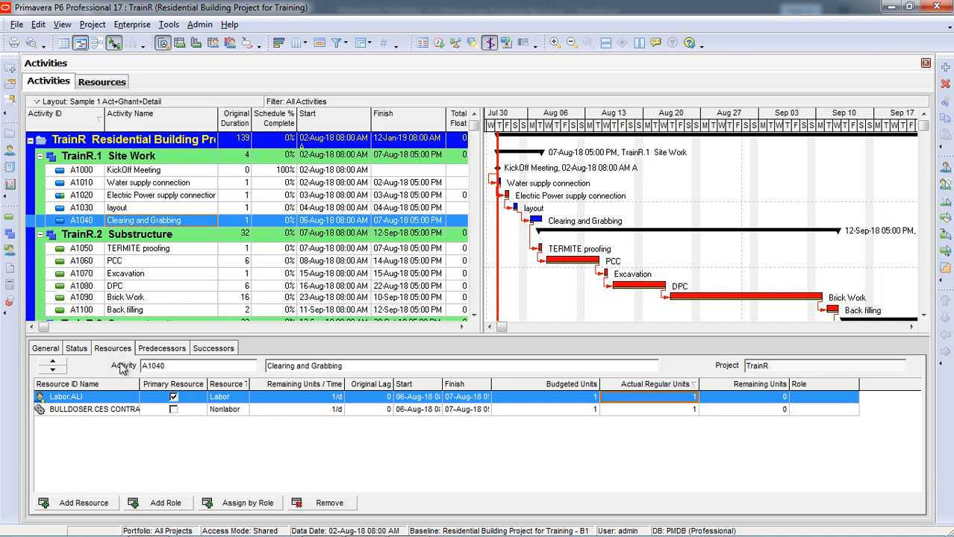
{"action": "left_click", "coordinate": [77, 350]}
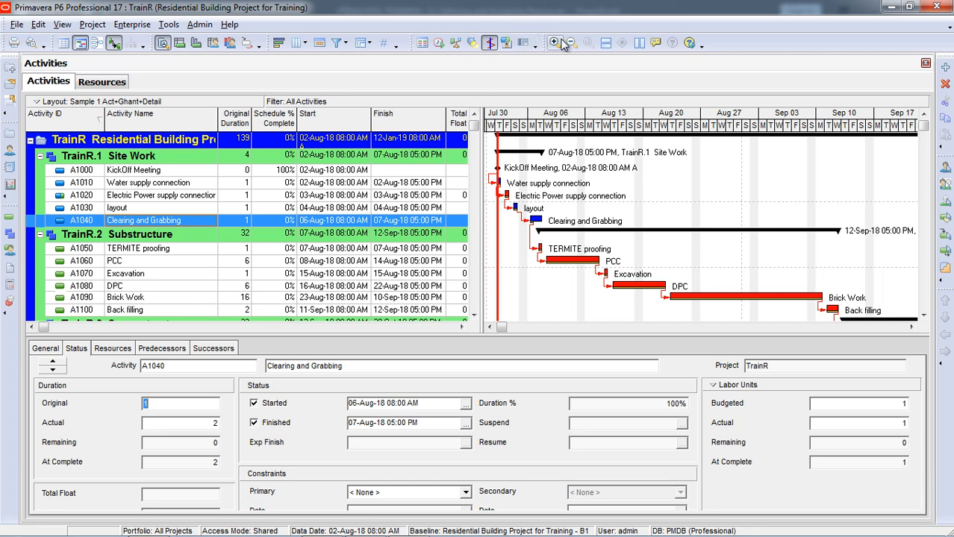
Step: Schedule the project with the current data date set to 08-Aug-18 08:00 AM
{"action": "left_click", "coordinate": [439, 44]}
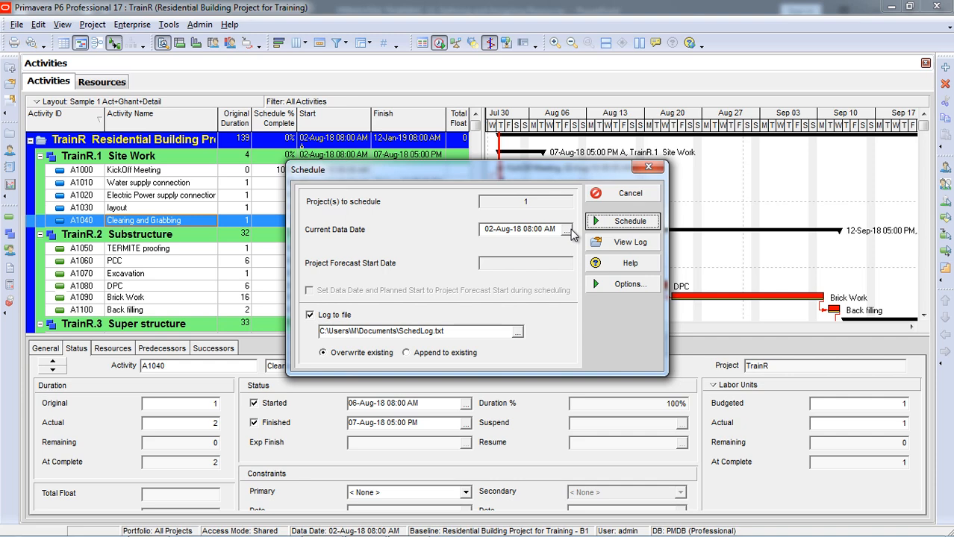
{"action": "left_click", "coordinate": [567, 232]}
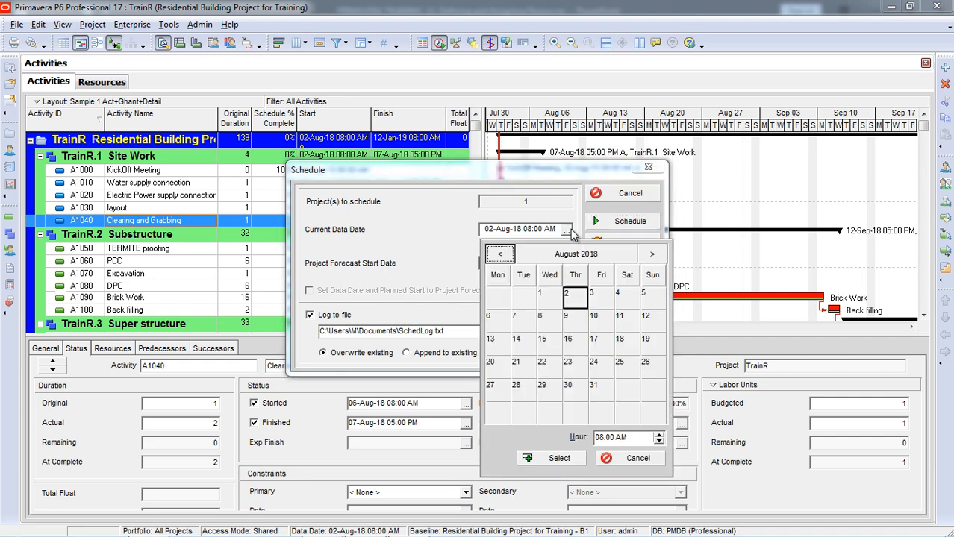
{"action": "left_click", "coordinate": [544, 319]}
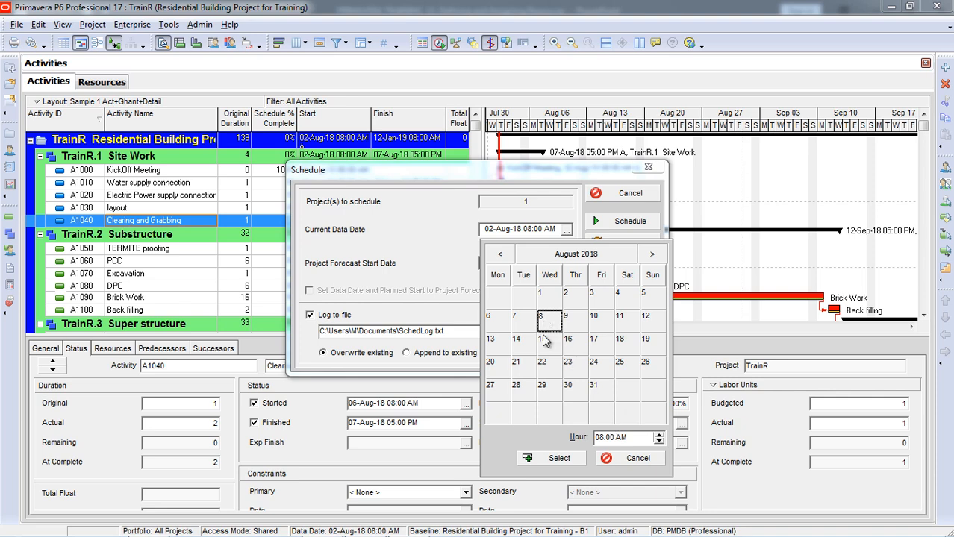
{"action": "left_click", "coordinate": [552, 460]}
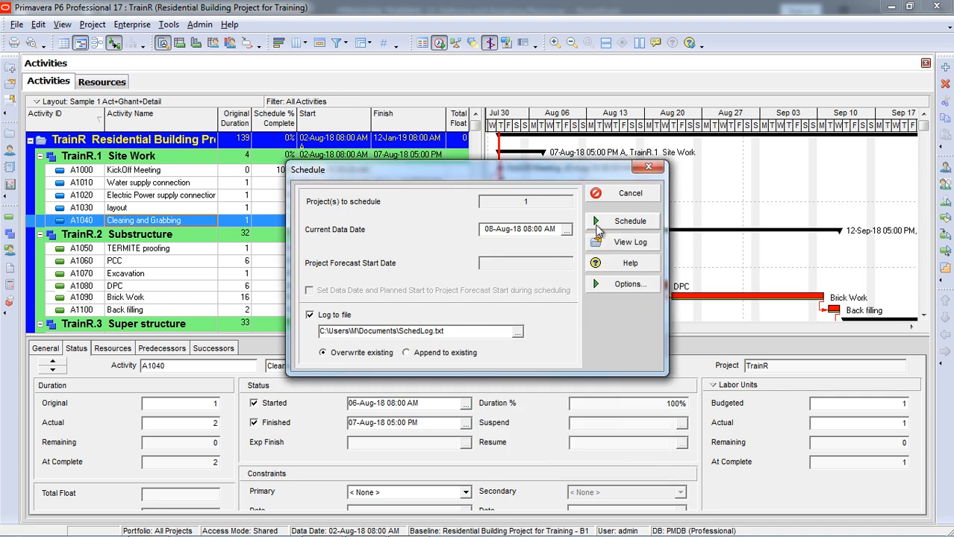
{"action": "left_click", "coordinate": [625, 222]}
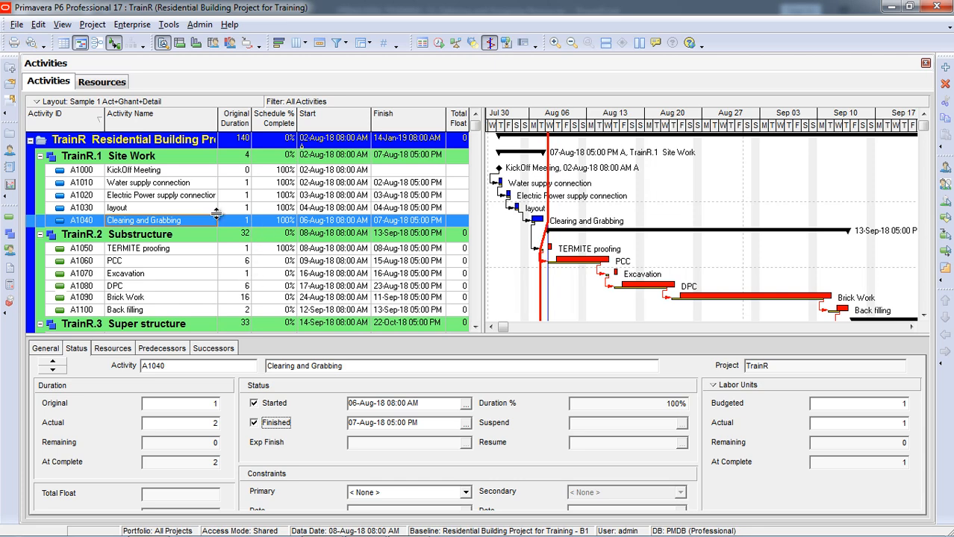
Step: Look through the rescheduled activities from Excavation down to the Finishing work and back up the list
{"action": "left_click", "coordinate": [147, 275]}
{"action": "key", "text": "Down"}
{"action": "key", "text": "Down"}
{"action": "key", "text": "Down"}
{"action": "key", "text": "Down"}
{"action": "key", "text": "Down"}
{"action": "key", "text": "Down"}
{"action": "key", "text": "Down"}
{"action": "key", "text": "Down"}
{"action": "key", "text": "Down"}
{"action": "key", "text": "Down"}
{"action": "key", "text": "Down"}
{"action": "key", "text": "Down"}
{"action": "key", "text": "Down"}
{"action": "key", "text": "Down"}
{"action": "key", "text": "Down"}
{"action": "key", "text": "Down"}
{"action": "key", "text": "Down"}
{"action": "key", "text": "Down"}
{"action": "key", "text": "Down"}
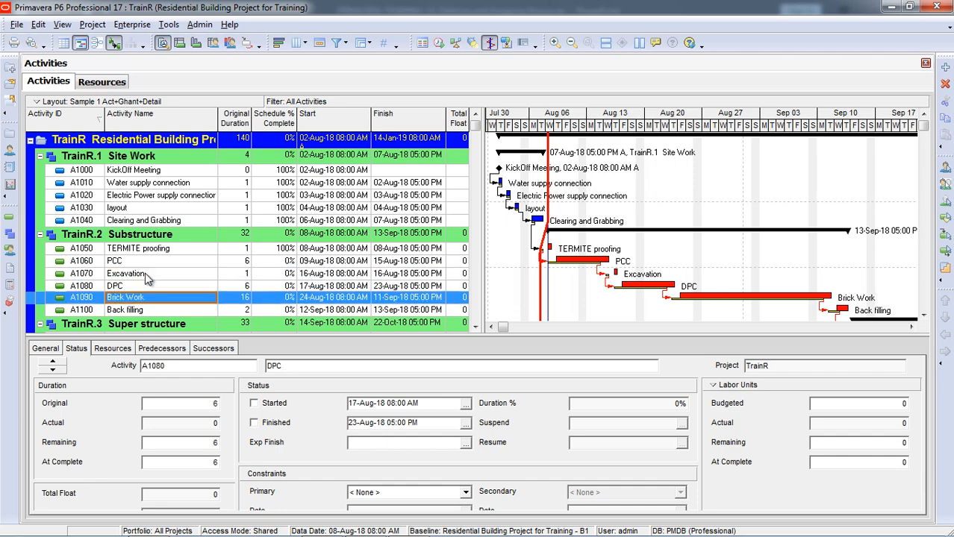
{"action": "key", "text": "Up"}
{"action": "key", "text": "Up"}
{"action": "key", "text": "Up"}
{"action": "key", "text": "Up"}
{"action": "key", "text": "Up"}
{"action": "key", "text": "Up"}
{"action": "key", "text": "Up"}
{"action": "key", "text": "Up"}
{"action": "key", "text": "Up"}
{"action": "key", "text": "Up"}
{"action": "key", "text": "Up"}
{"action": "key", "text": "Up"}
{"action": "key", "text": "Up"}
{"action": "key", "text": "Up"}
{"action": "key", "text": "Up"}
{"action": "key", "text": "Up"}
{"action": "key", "text": "Up"}
{"action": "key", "text": "Up"}
{"action": "key", "text": "Up"}
{"action": "key", "text": "Up"}
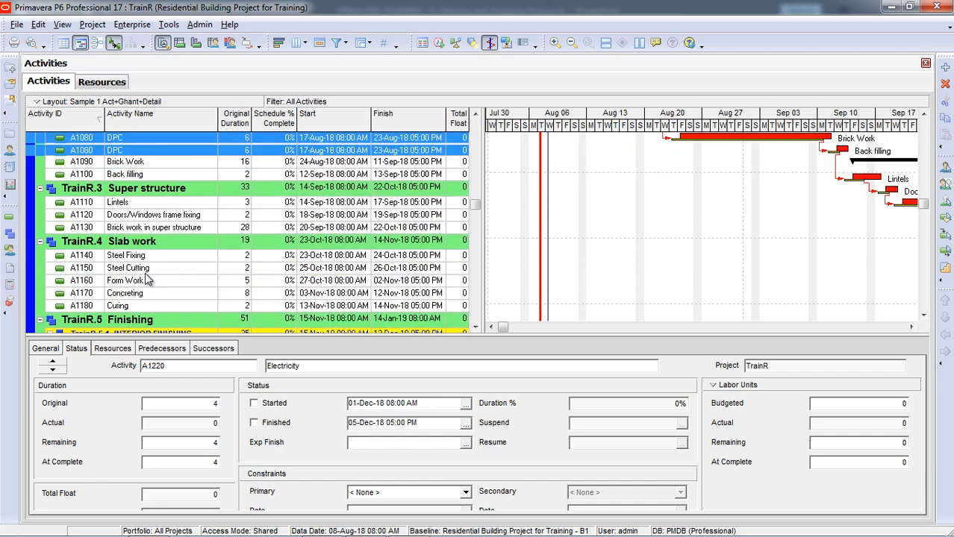